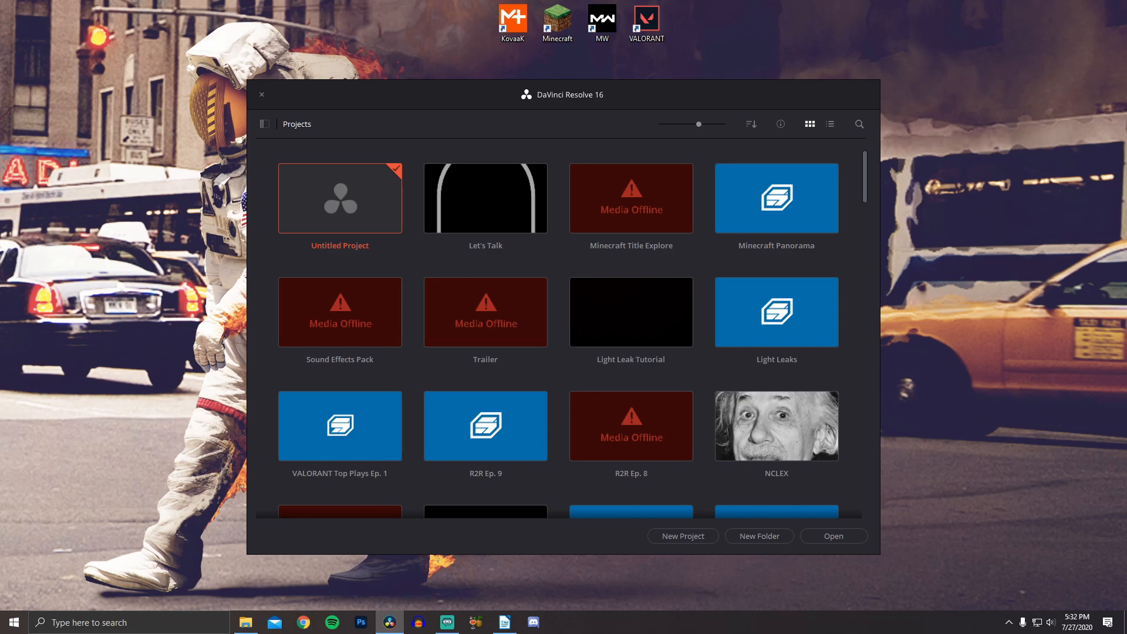
Open the untitled project and import Spawn Throwing Knife 1.mov into the media pool, changing the timeline frame rate to match.
{"action": "double_click", "coordinate": [289, 219]}
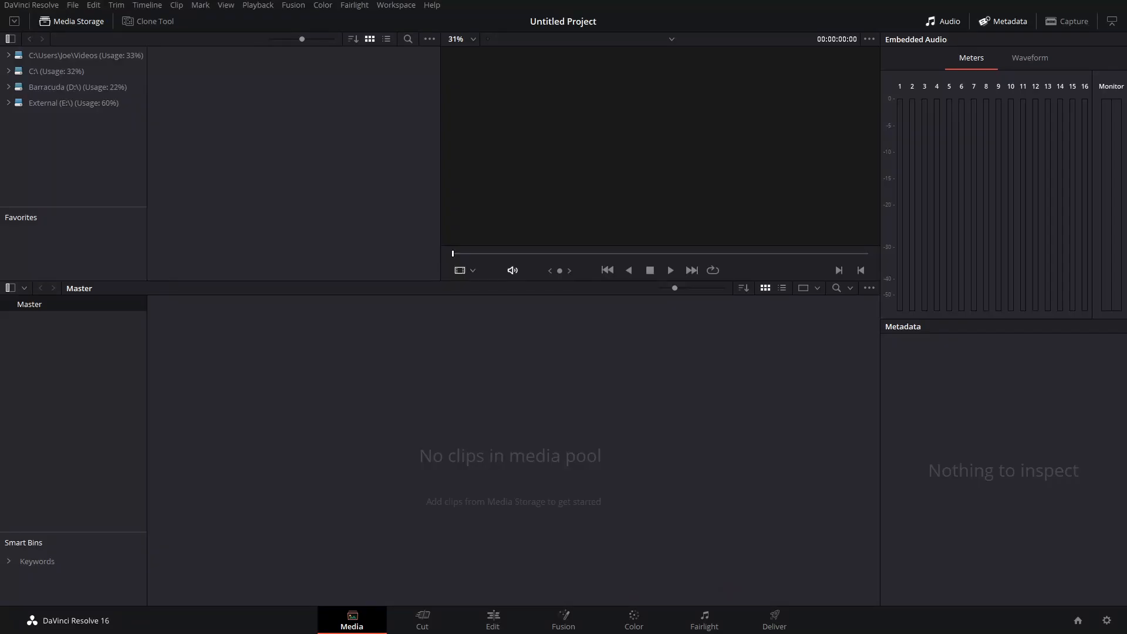
{"action": "left_click_drag", "start_coordinate": [28, 357], "coordinate": [356, 421]}
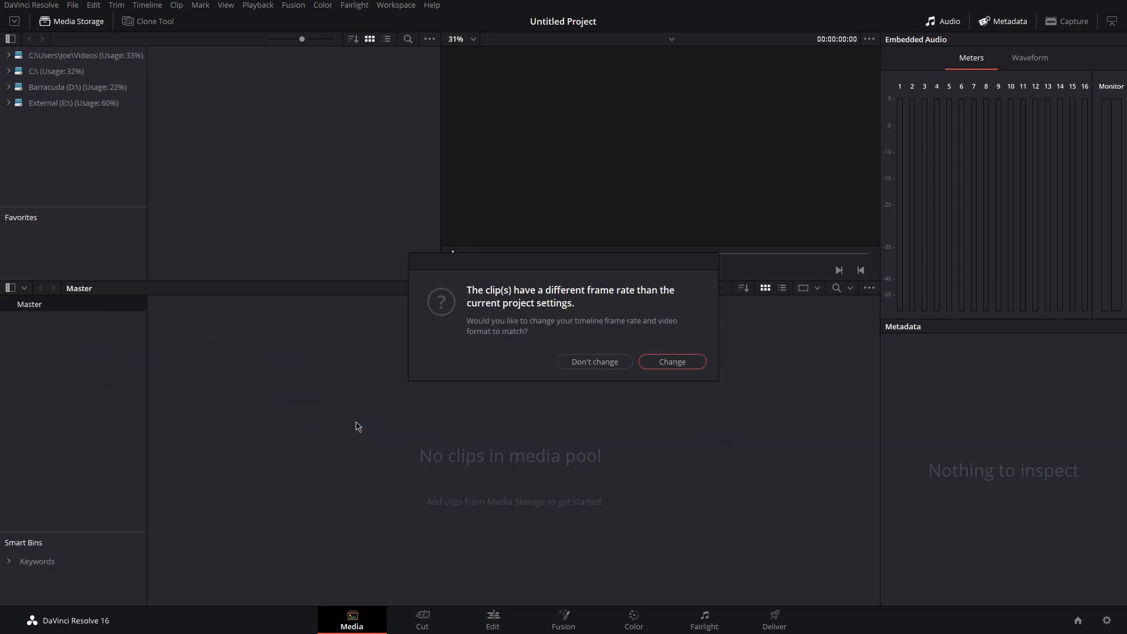
{"action": "left_click", "coordinate": [672, 362]}
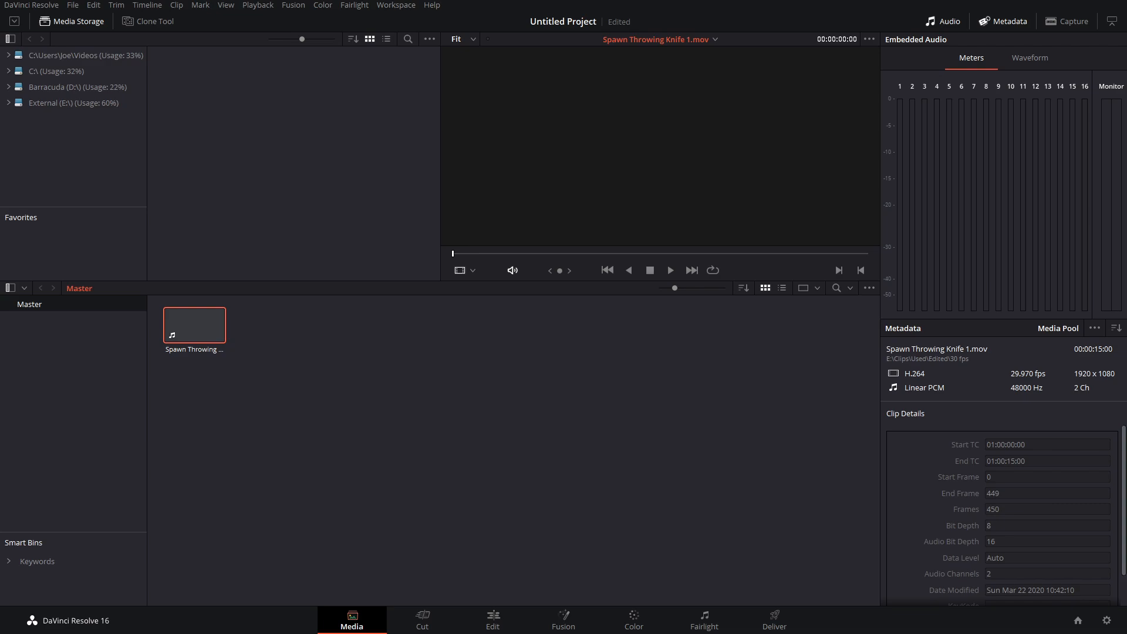
Import Triple Nade 1.mov into the media pool and switch to the Edit page.
{"action": "left_click_drag", "start_coordinate": [0, 358], "coordinate": [328, 358]}
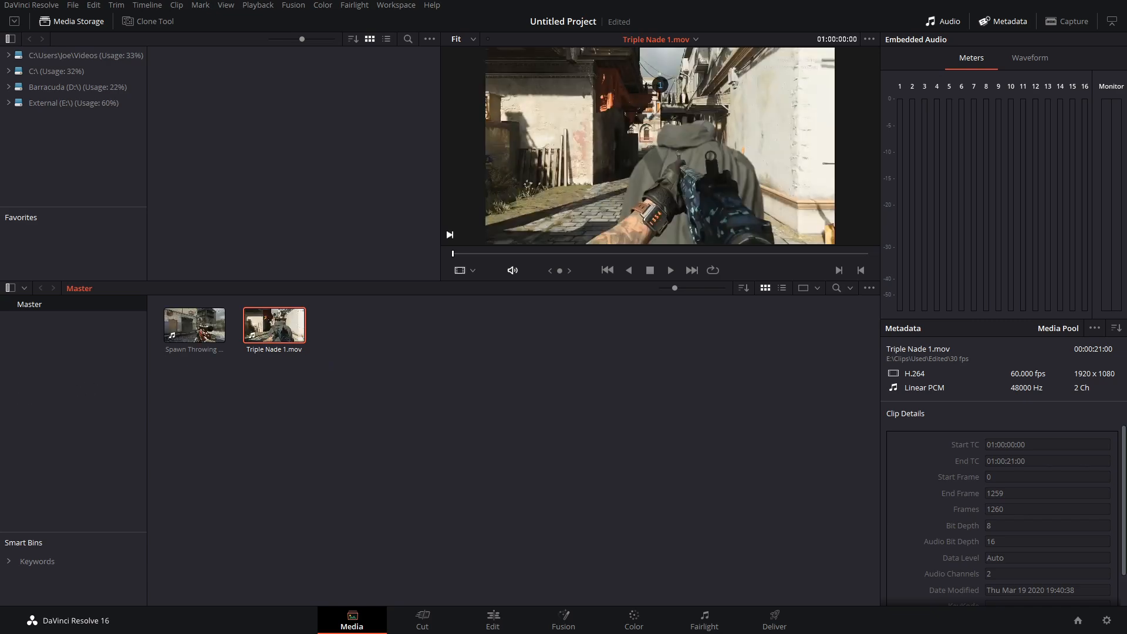
{"action": "left_click", "coordinate": [508, 620]}
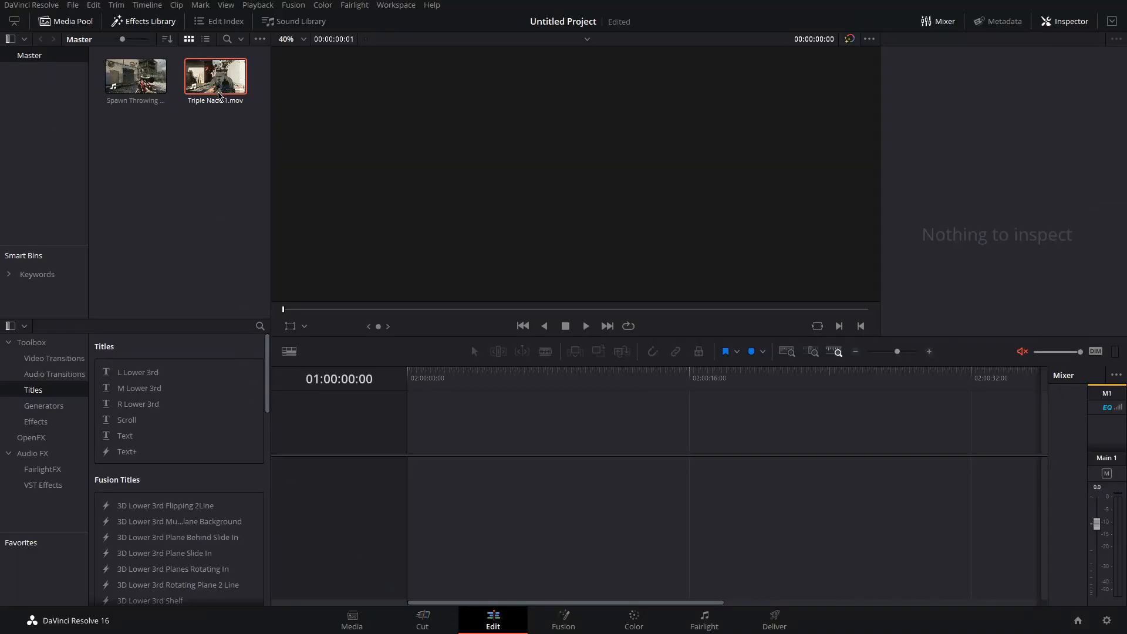
{"action": "left_click_drag", "start_coordinate": [217, 88], "coordinate": [408, 469]}
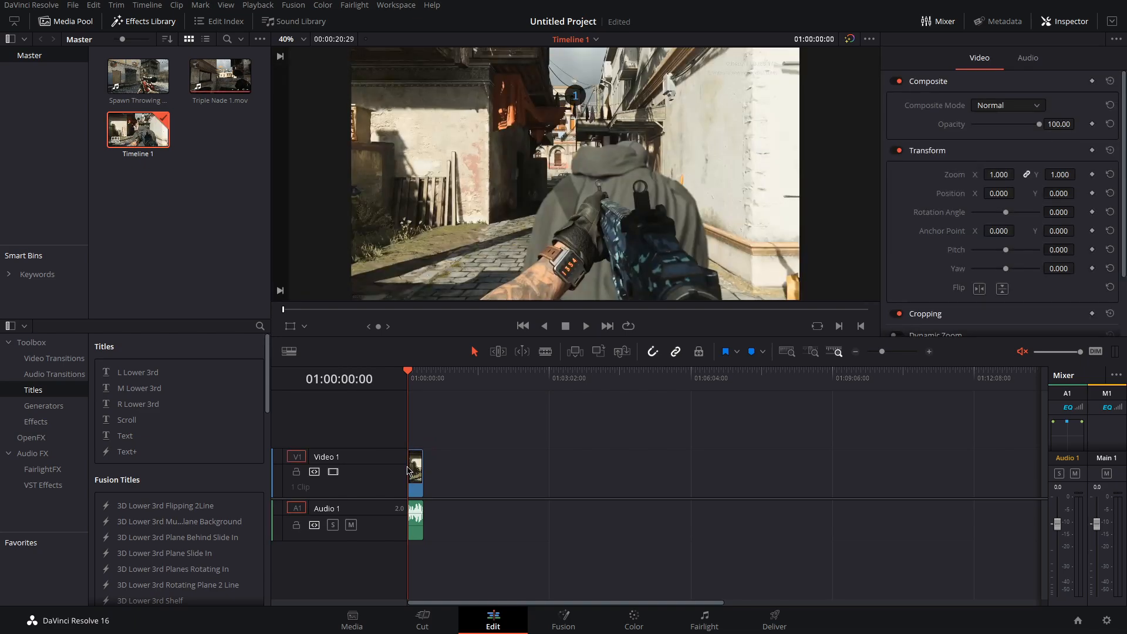
{"action": "key", "text": "ctrl+z"}
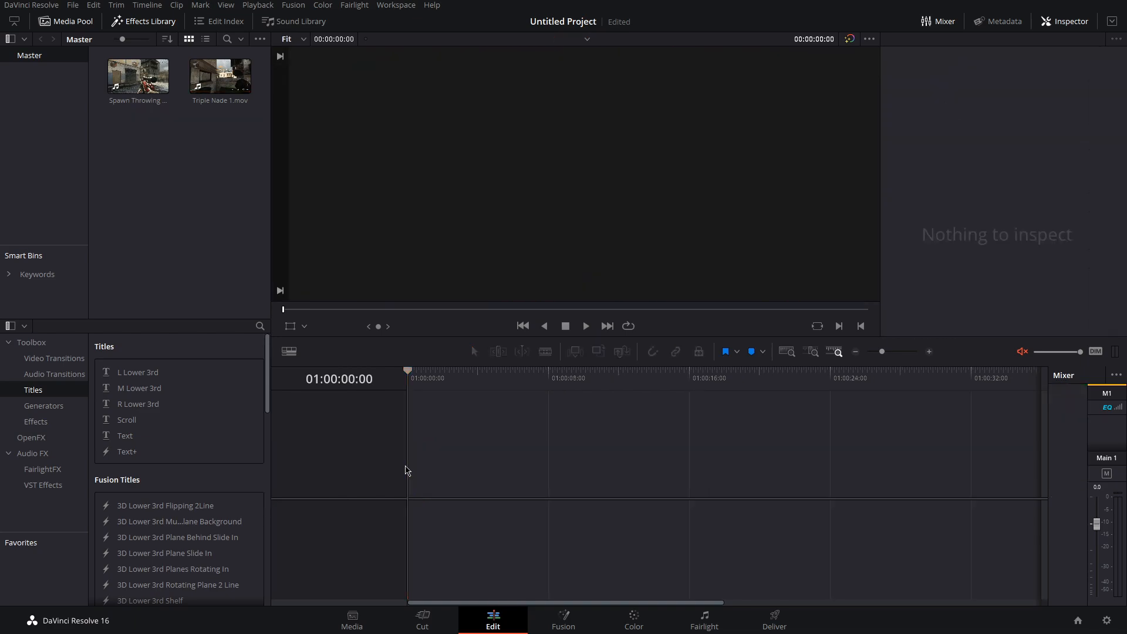
{"action": "left_click", "coordinate": [216, 83]}
{"action": "left_click_drag", "start_coordinate": [216, 83], "coordinate": [414, 490]}
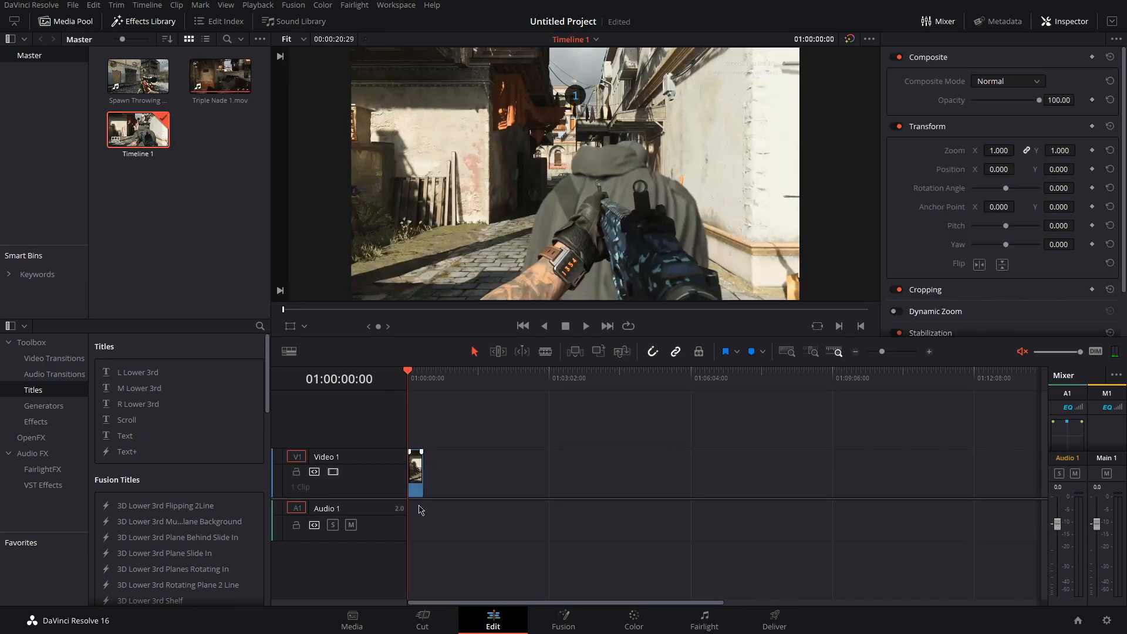
{"action": "key", "text": "ctrl+z"}
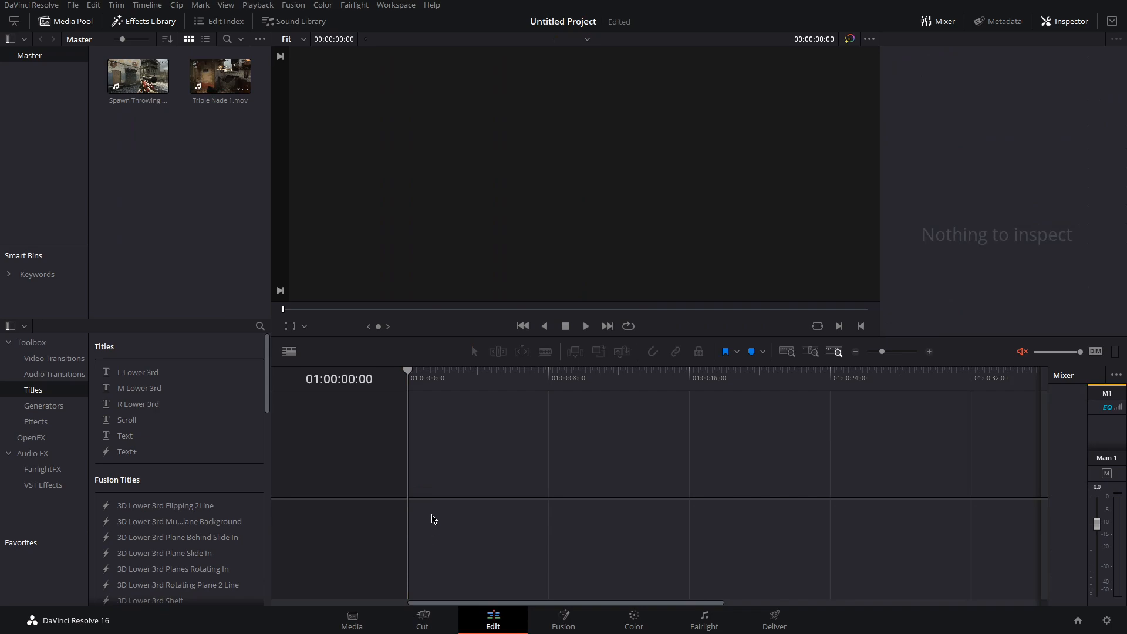
Place Triple Nade 1.mov at the start of a new timeline and play it up to 01:00:06:16.
{"action": "left_click_drag", "start_coordinate": [220, 77], "coordinate": [418, 491]}
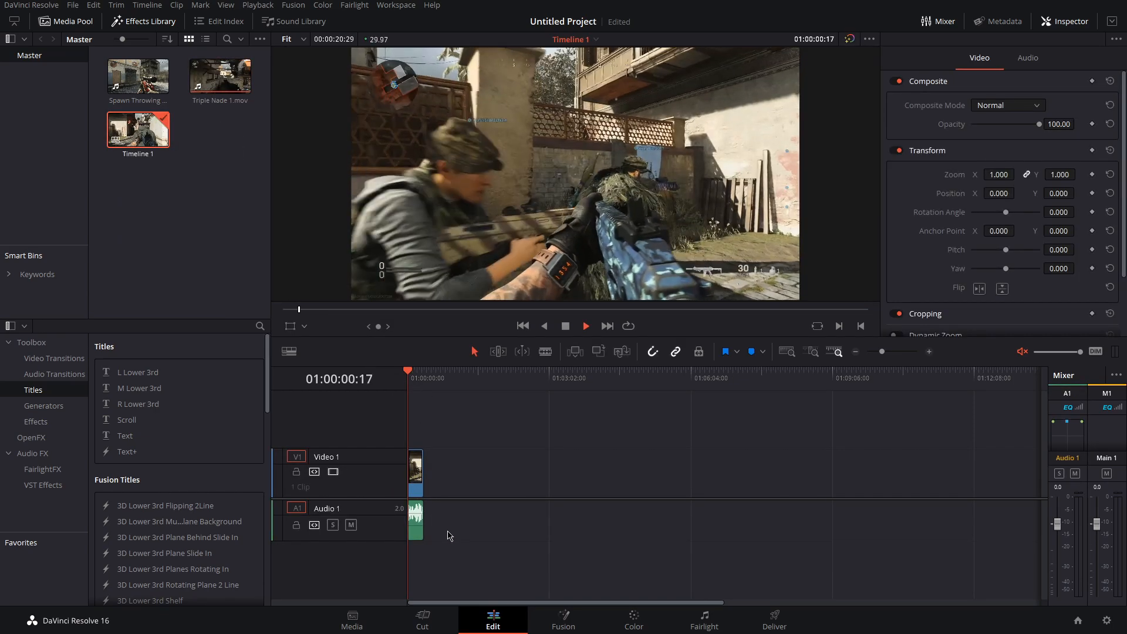
{"action": "key", "text": "space"}
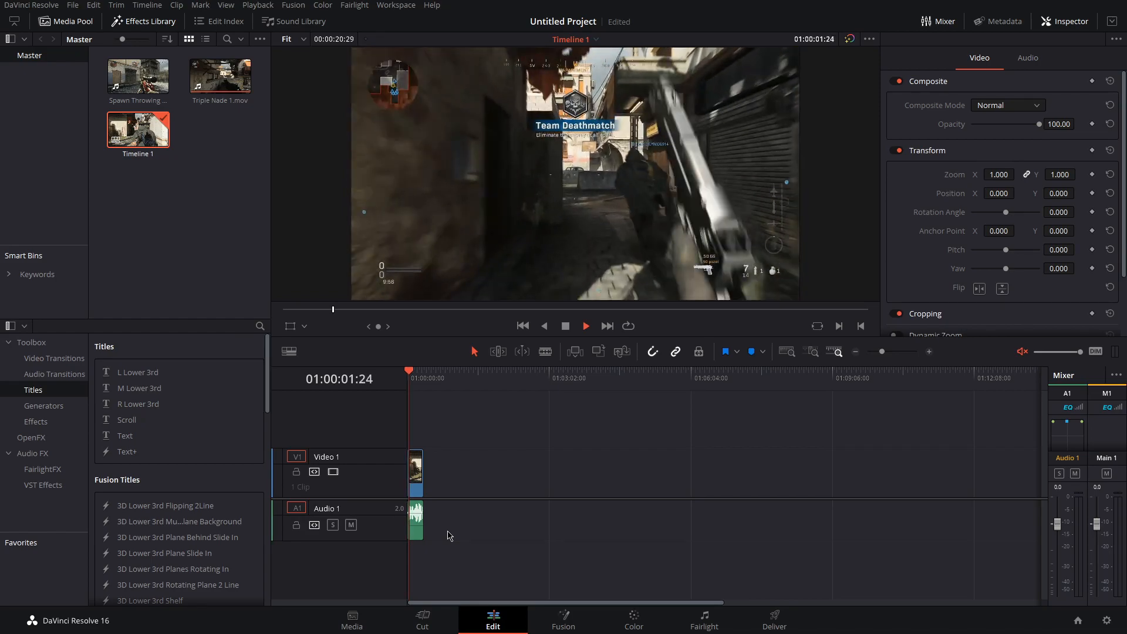
{"action": "key", "text": "space"}
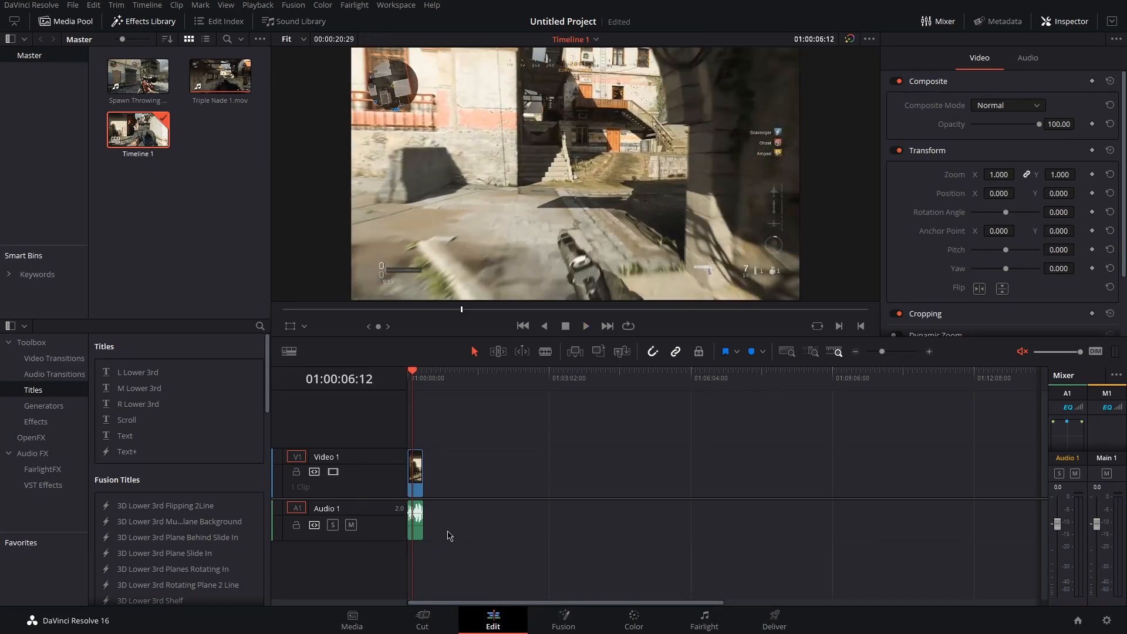
{"action": "key", "text": "space"}
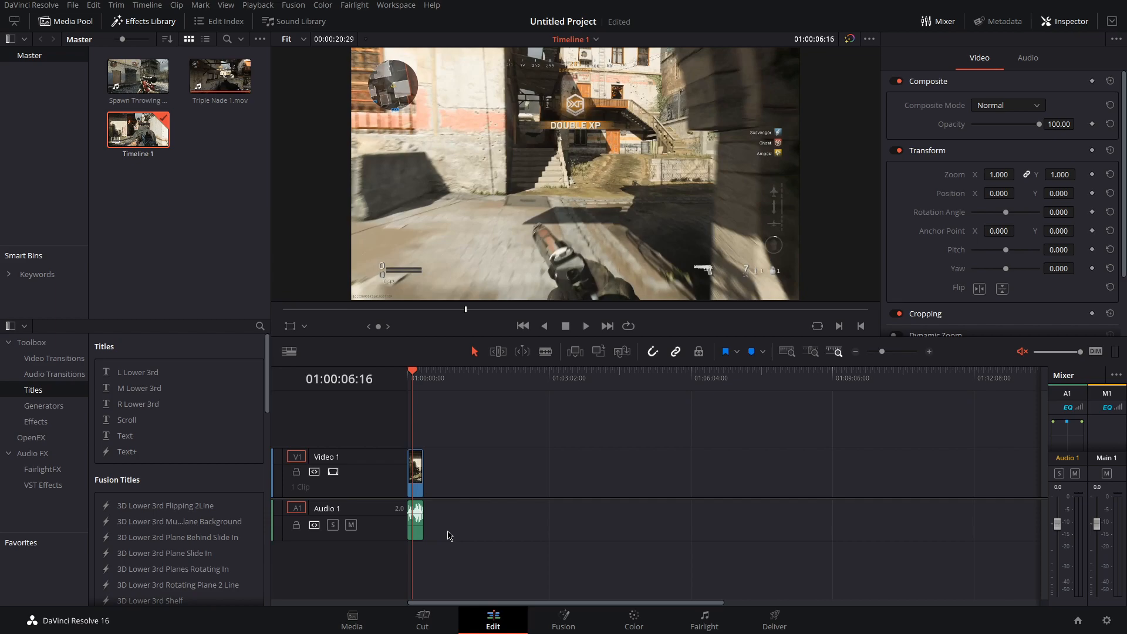
Split the Triple Nade clip at 01:00:06:16 with the Blade tool and return to selection mode.
{"action": "left_click", "coordinate": [415, 488]}
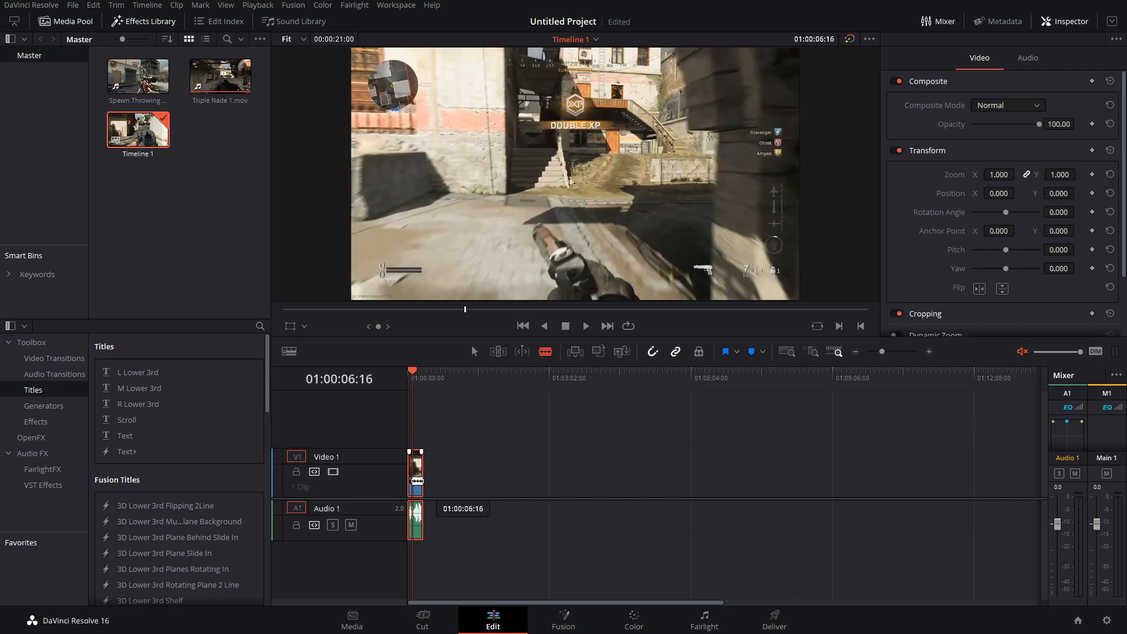
{"action": "left_click", "coordinate": [415, 480]}
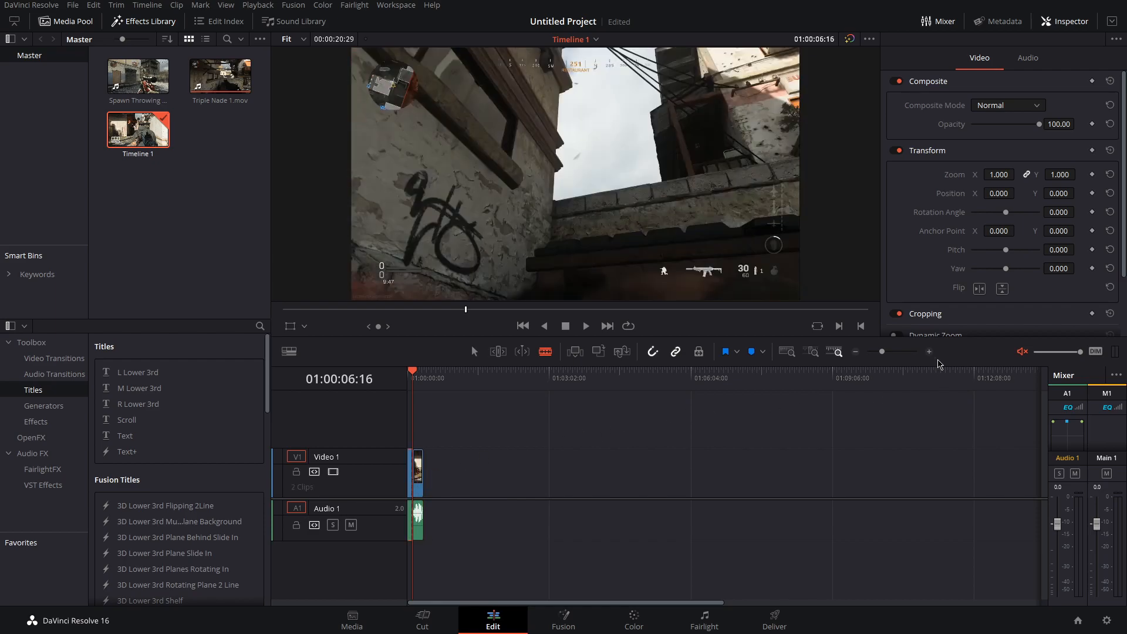
{"action": "left_click", "coordinate": [929, 351]}
{"action": "left_click", "coordinate": [930, 352]}
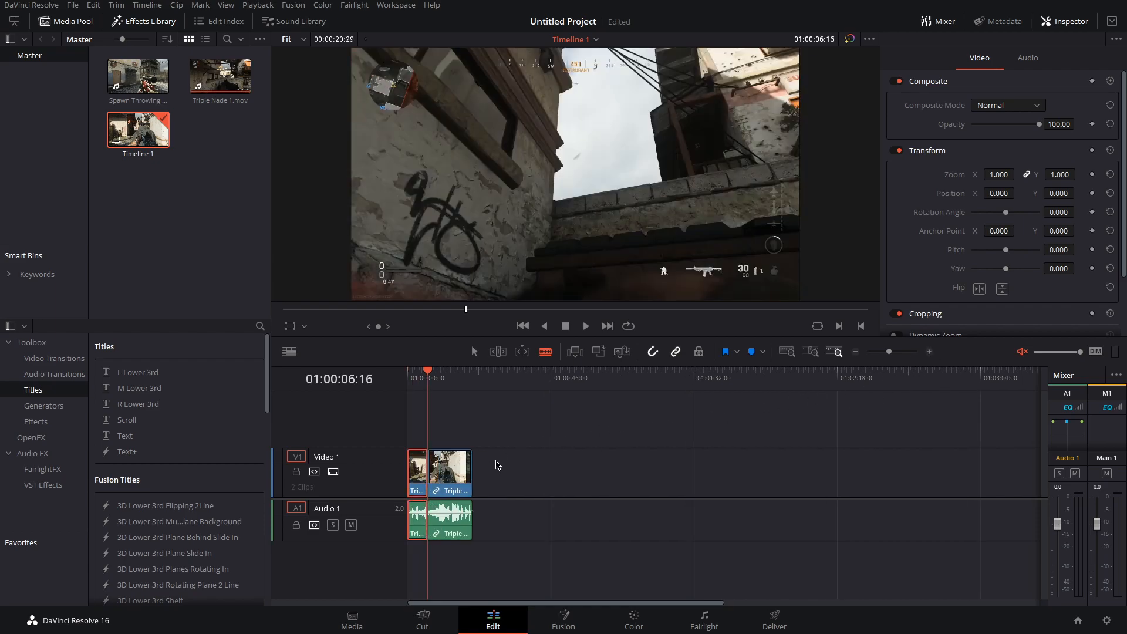
{"action": "mouse_move", "coordinate": [429, 372]}
{"action": "left_mouse_down"}
{"action": "mouse_move", "coordinate": [461, 378]}
{"action": "mouse_move", "coordinate": [429, 382]}
{"action": "mouse_move", "coordinate": [445, 379]}
{"action": "mouse_move", "coordinate": [432, 372]}
{"action": "left_mouse_up"}
{"action": "key", "text": "n"}
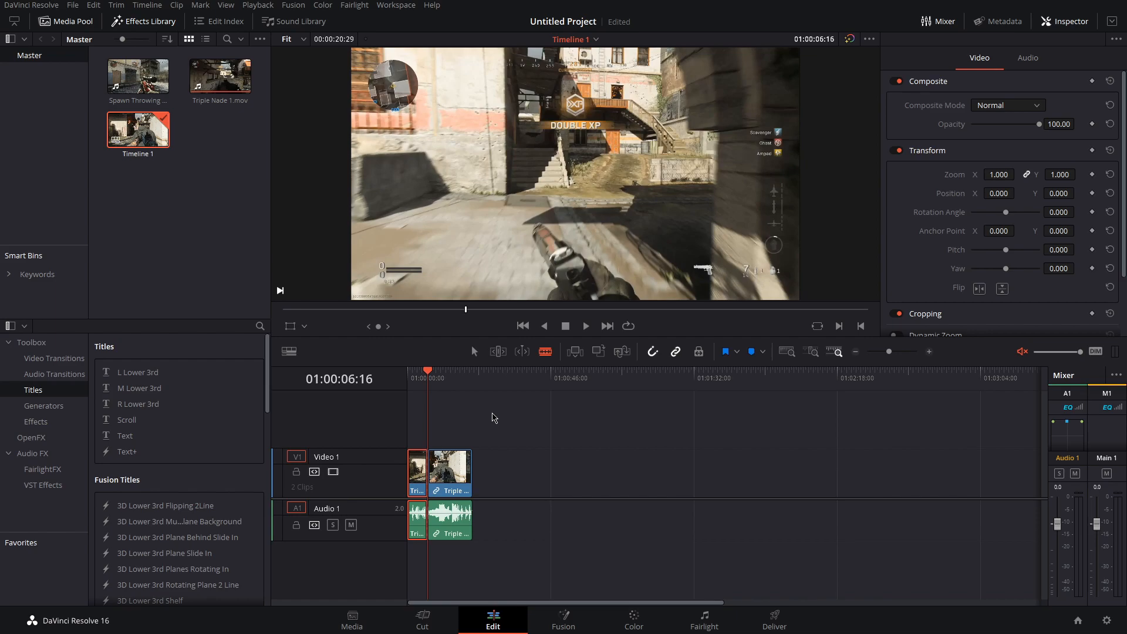
{"action": "key", "text": "a"}
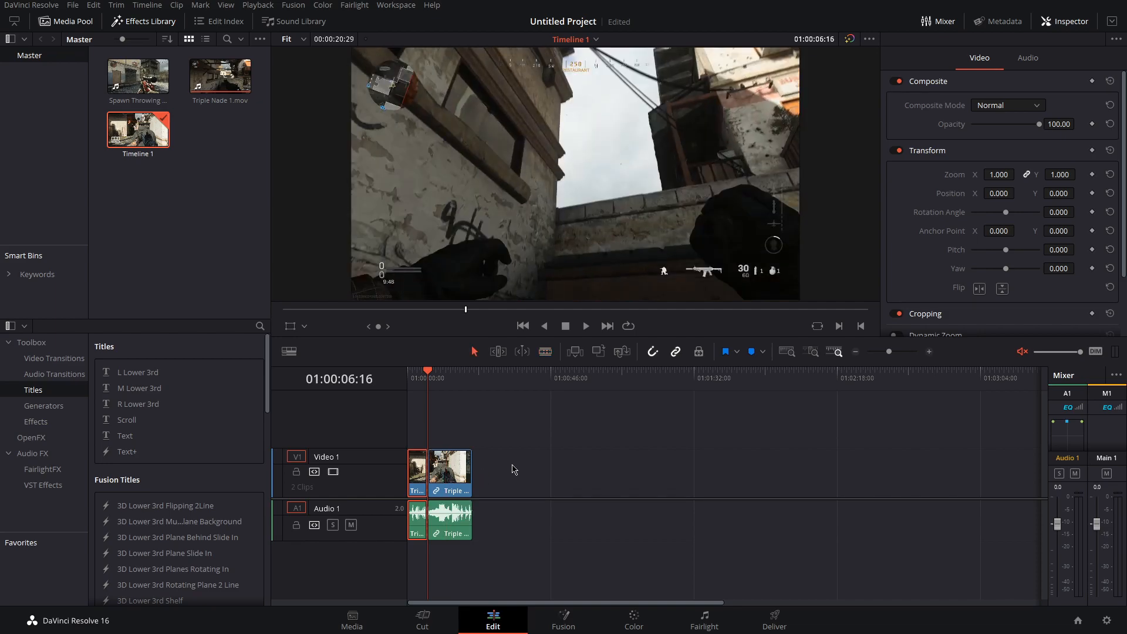
Undo and redo the split of the Triple Nade clip.
{"action": "key", "text": "ctrl+z"}
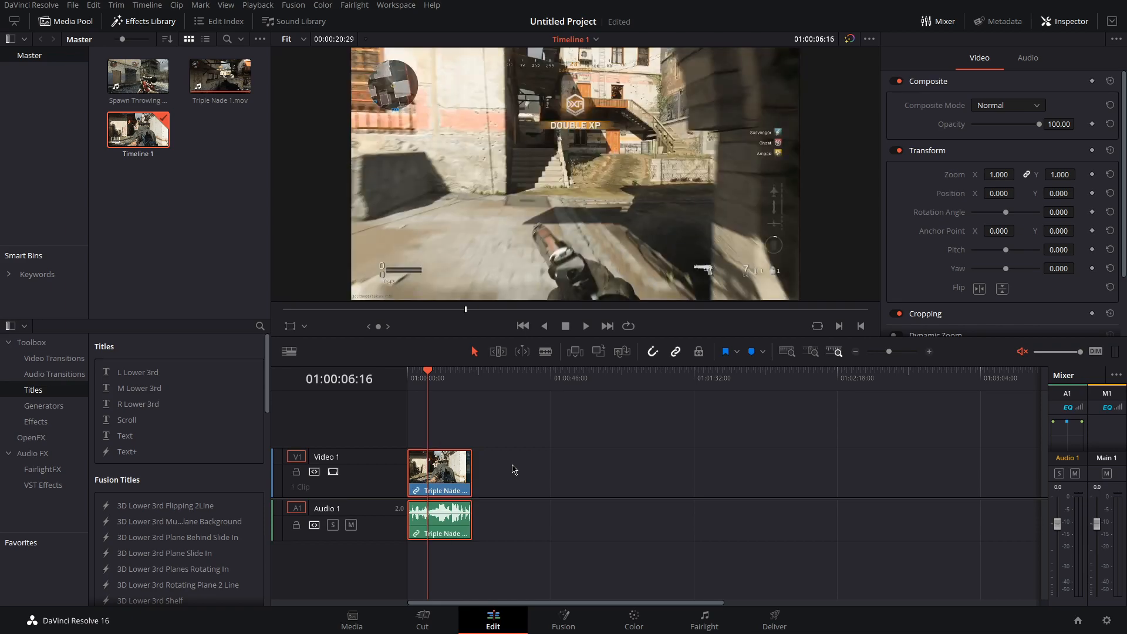
{"action": "key", "text": "ctrl+shift+z"}
{"action": "key", "text": "ctrl+z"}
{"action": "key", "text": "ctrl+shift+z"}
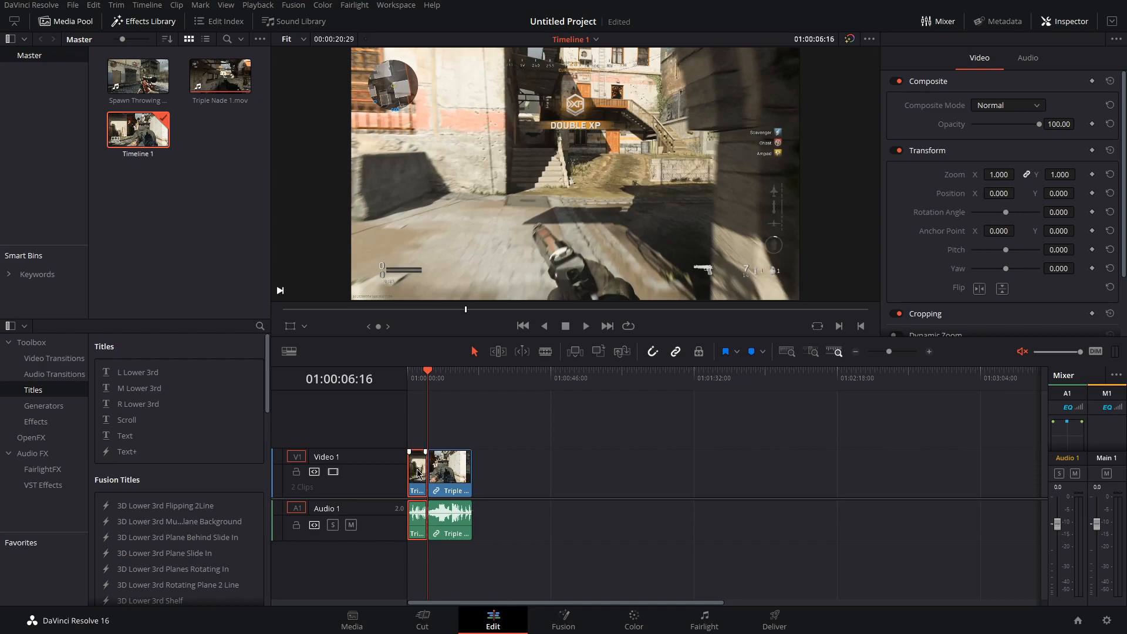
Try deleting the first clip segment, once closing the gap and once leaving it, and undo each deletion.
{"action": "key", "text": "Delete"}
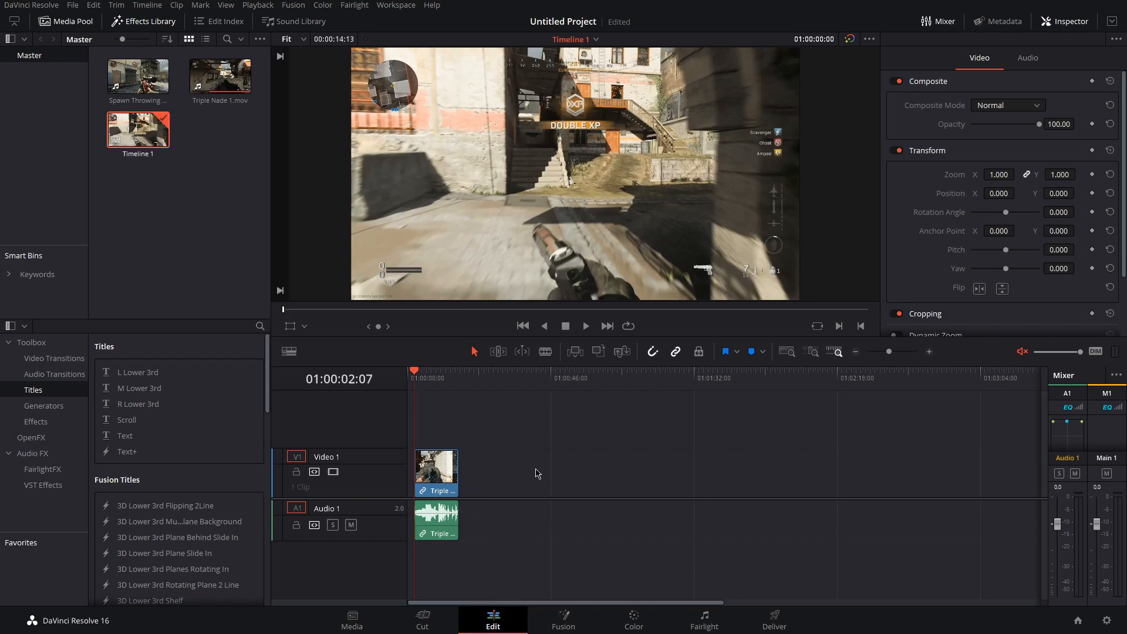
{"action": "key", "text": "ctrl+z"}
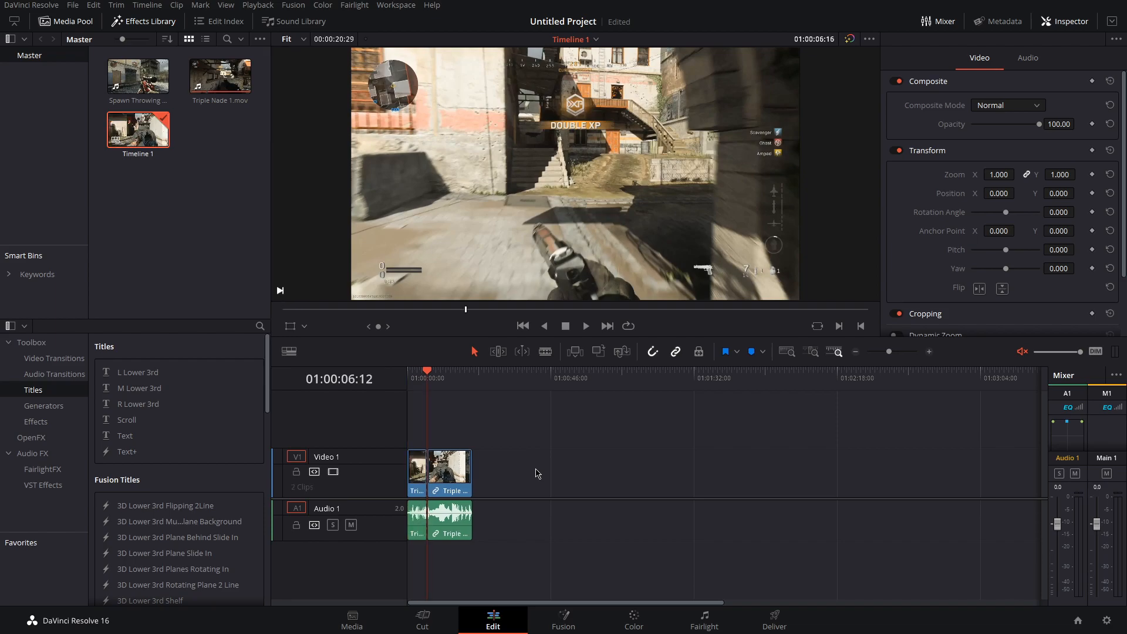
{"action": "left_click", "coordinate": [415, 481]}
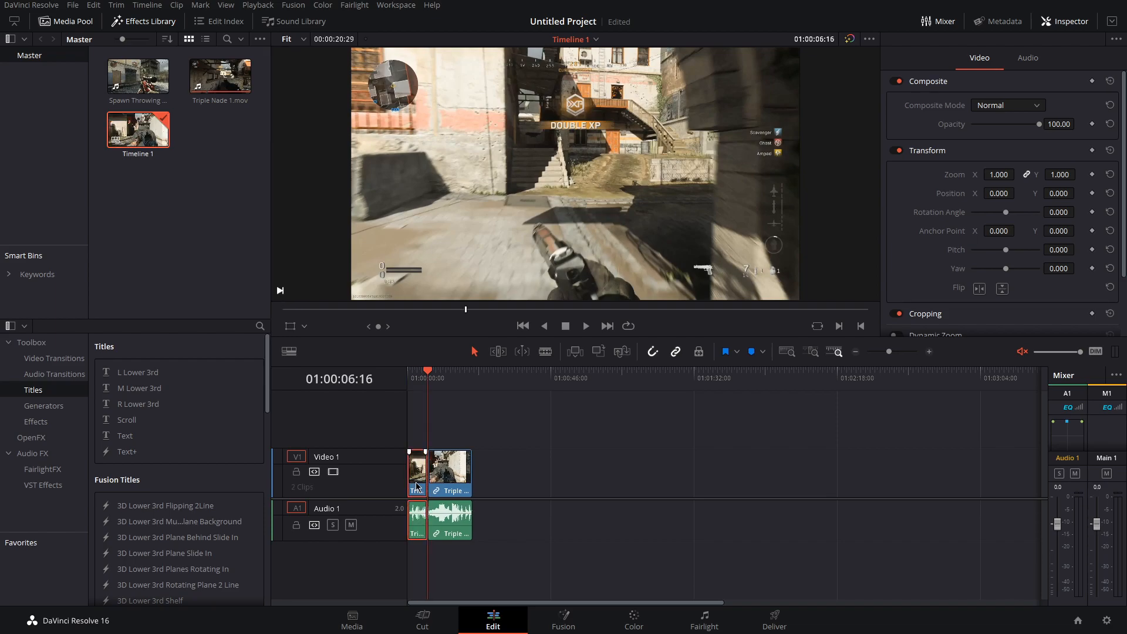
{"action": "key", "text": "BackSpace"}
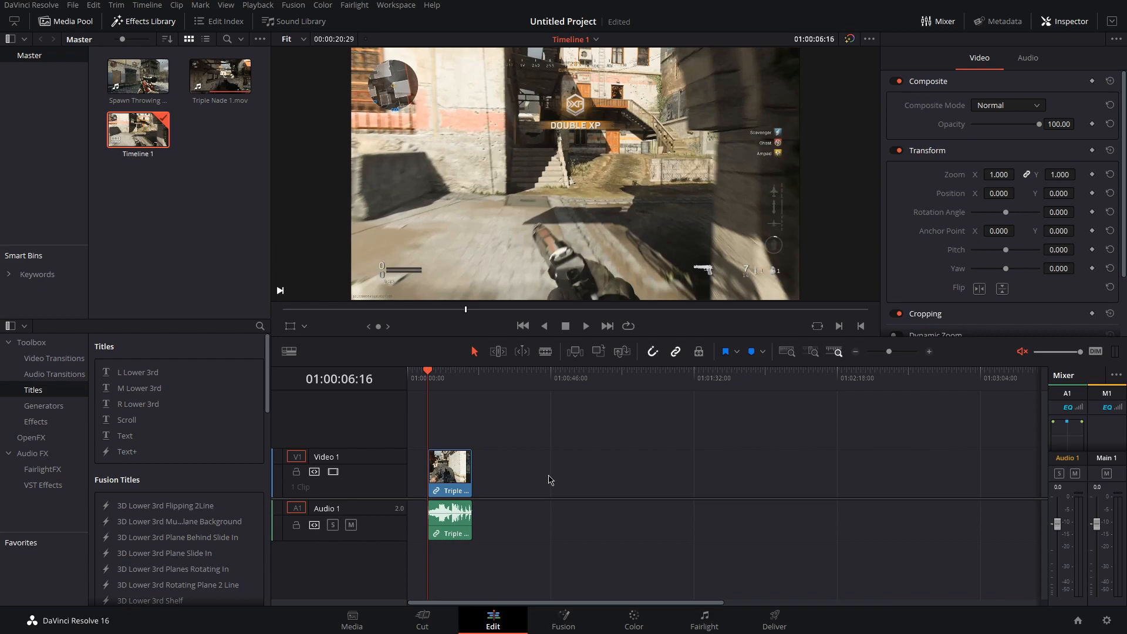
{"action": "key", "text": "ctrl+z"}
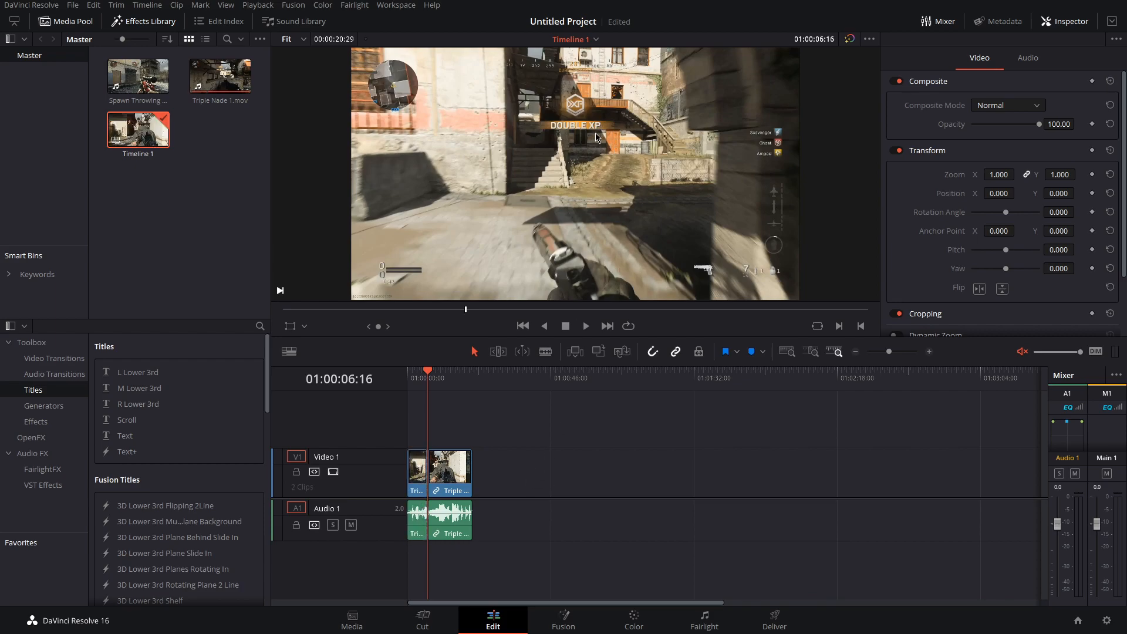
Magnify and pan the timeline preview image, and reset the viewer zoom to Fit.
{"action": "scroll", "coordinate": [598, 134], "scroll_direction": "up", "scroll_amount": 4}
{"action": "left_click_drag", "start_coordinate": [582, 175], "coordinate": [571, 206]}
{"action": "left_click", "coordinate": [303, 39]}
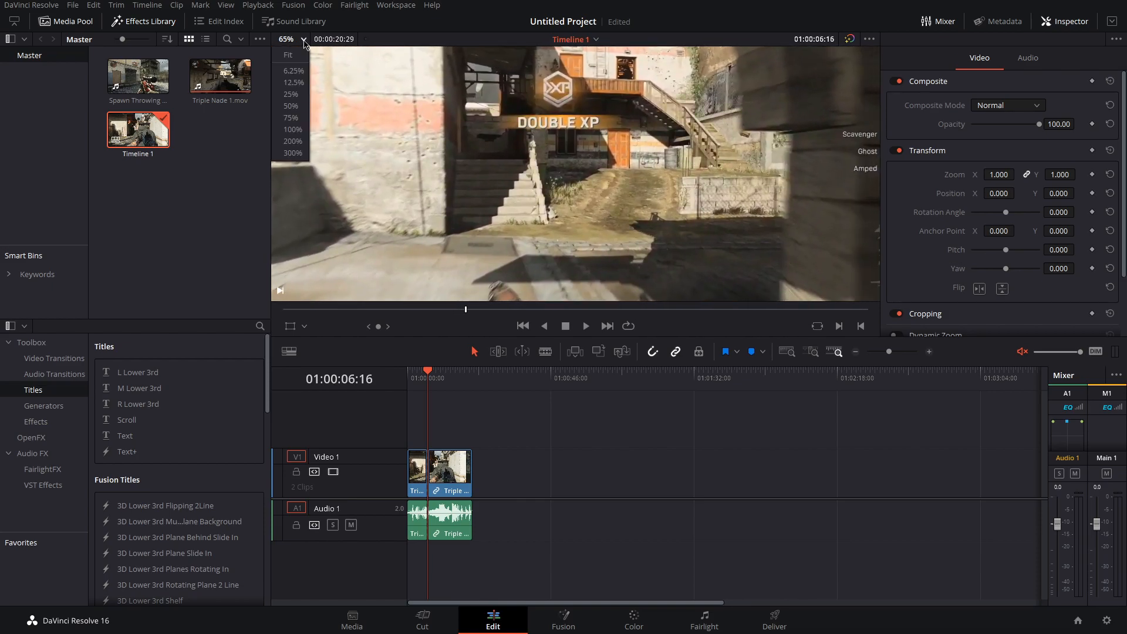
{"action": "left_click", "coordinate": [293, 55]}
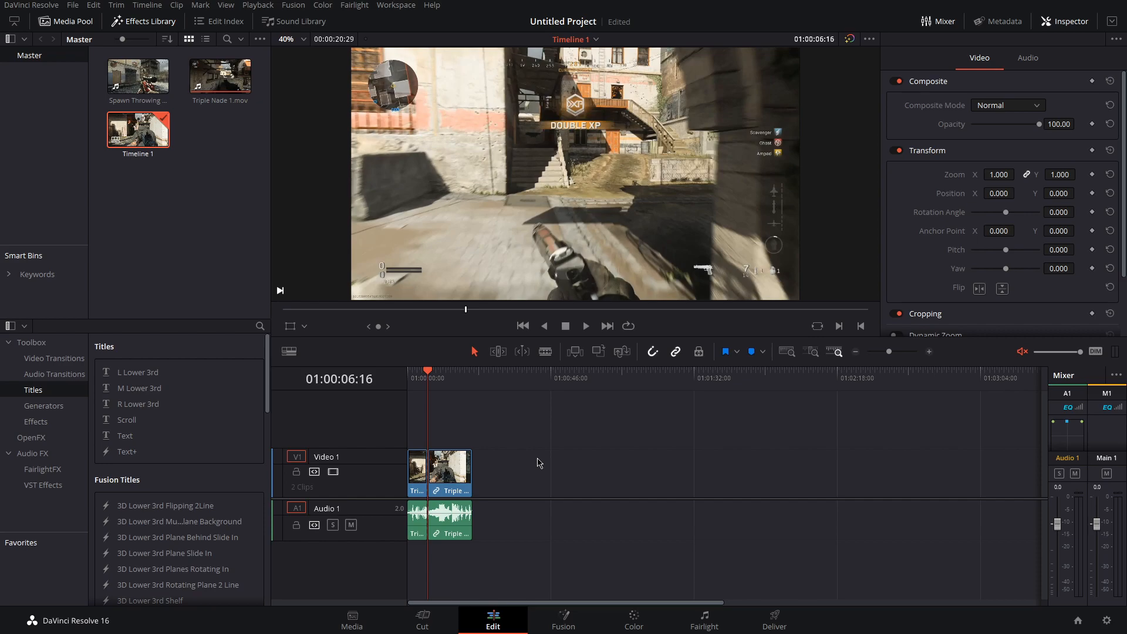
Set the second clip segment's speed to 50% with Ripple sequence enabled, and play back the slowed footage.
{"action": "left_click", "coordinate": [438, 478]}
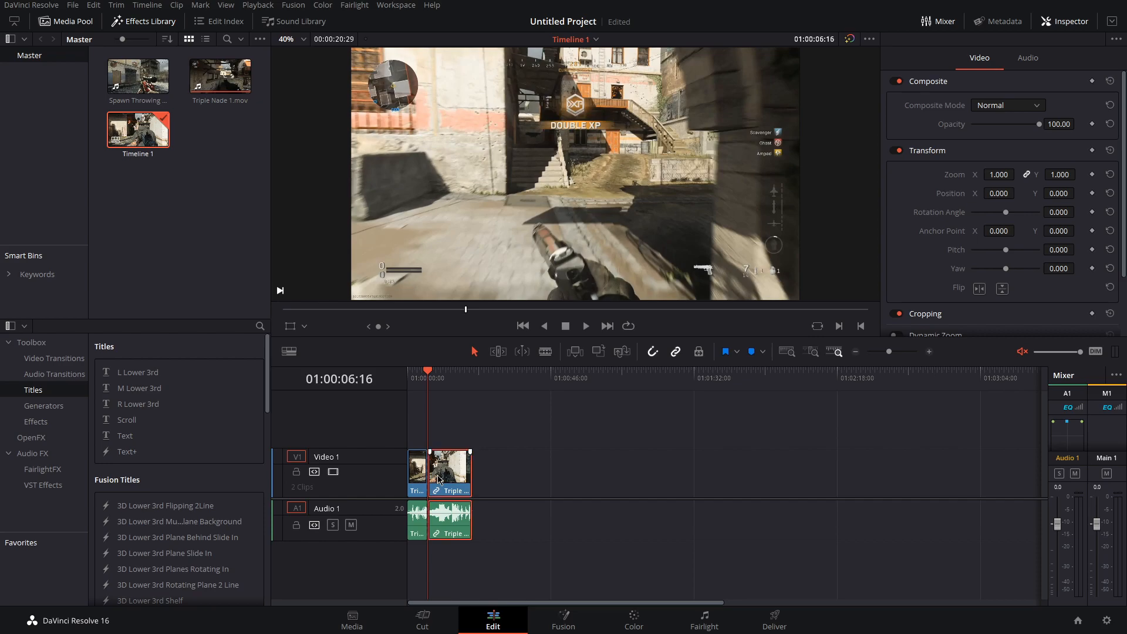
{"action": "right_click", "coordinate": [438, 478]}
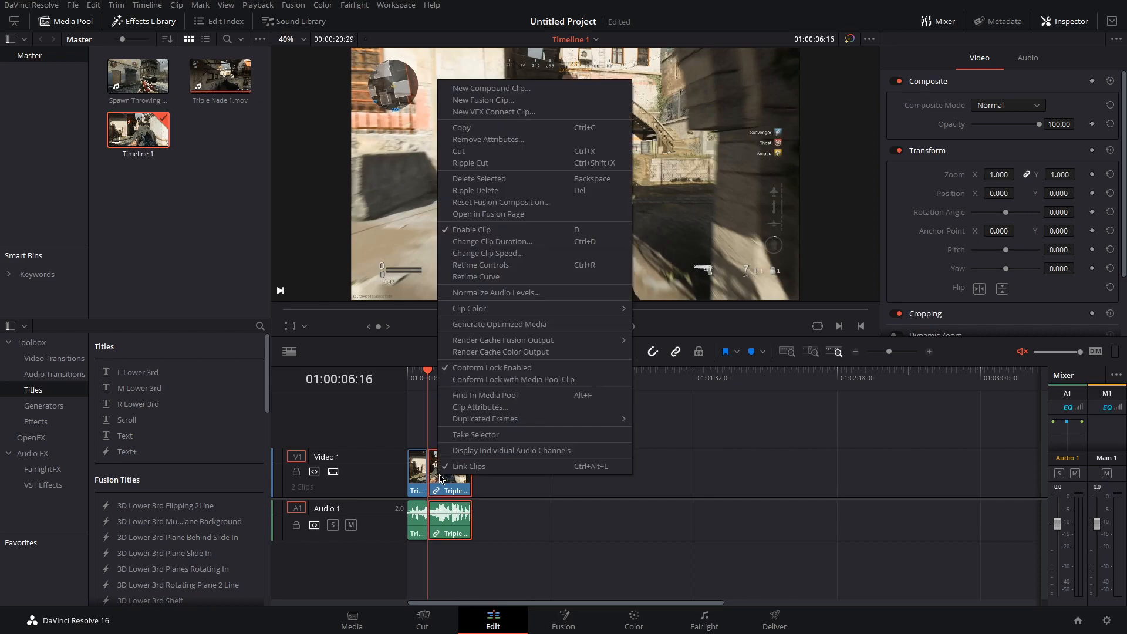
{"action": "left_click", "coordinate": [520, 256]}
{"action": "left_click", "coordinate": [428, 299]}
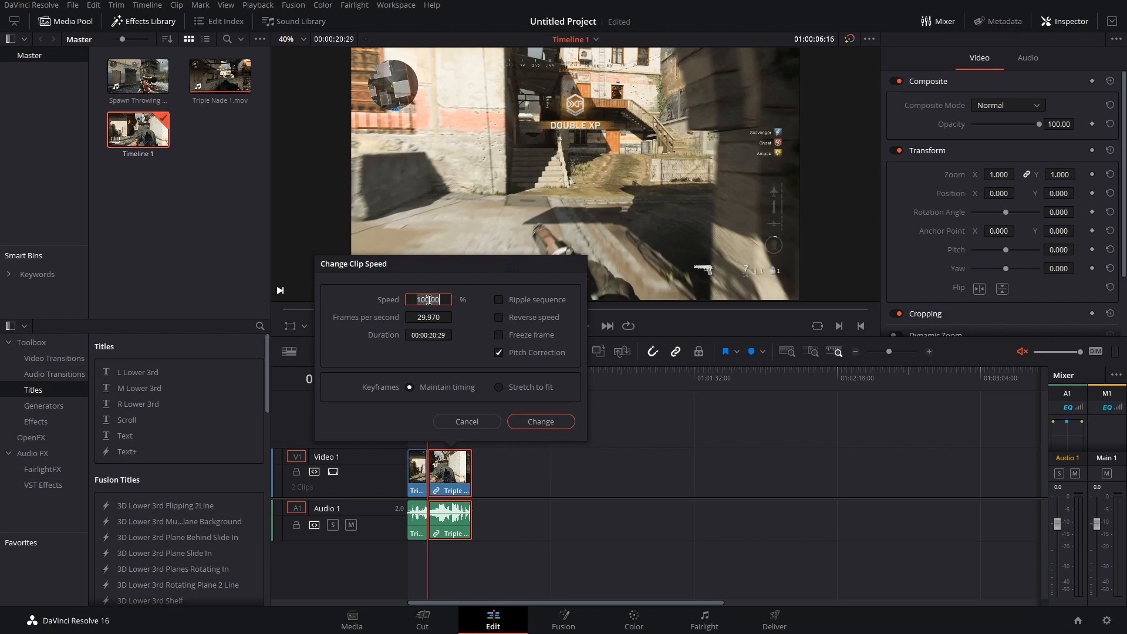
{"action": "key", "text": "BackSpace"}
{"action": "type", "text": "50"}
{"action": "left_click", "coordinate": [498, 301]}
{"action": "left_click", "coordinate": [540, 421]}
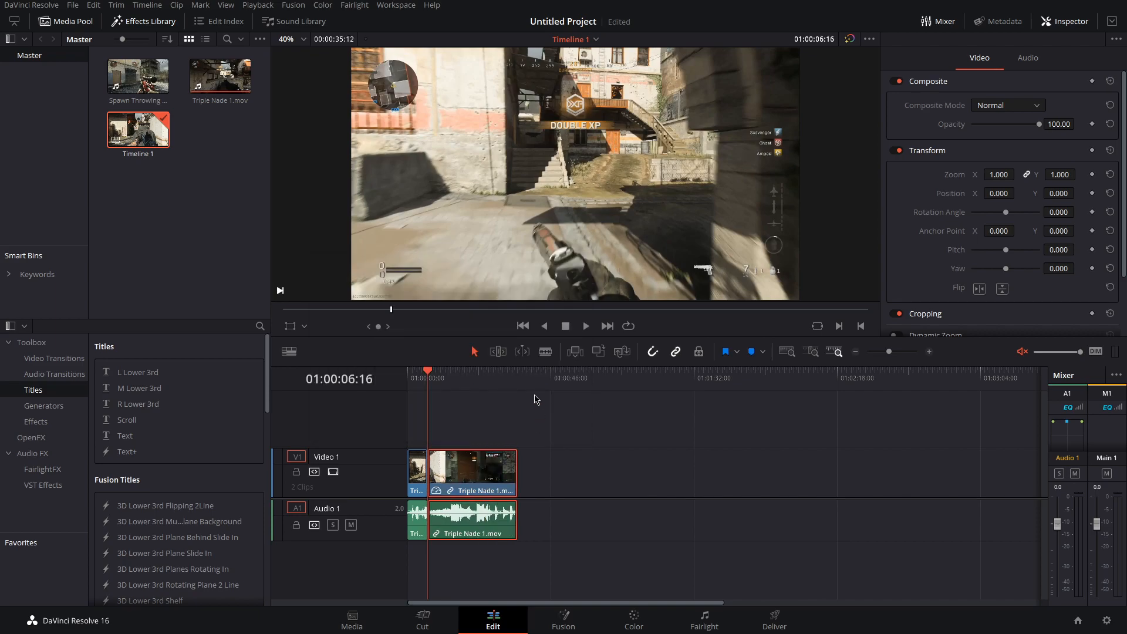
{"action": "key", "text": "space"}
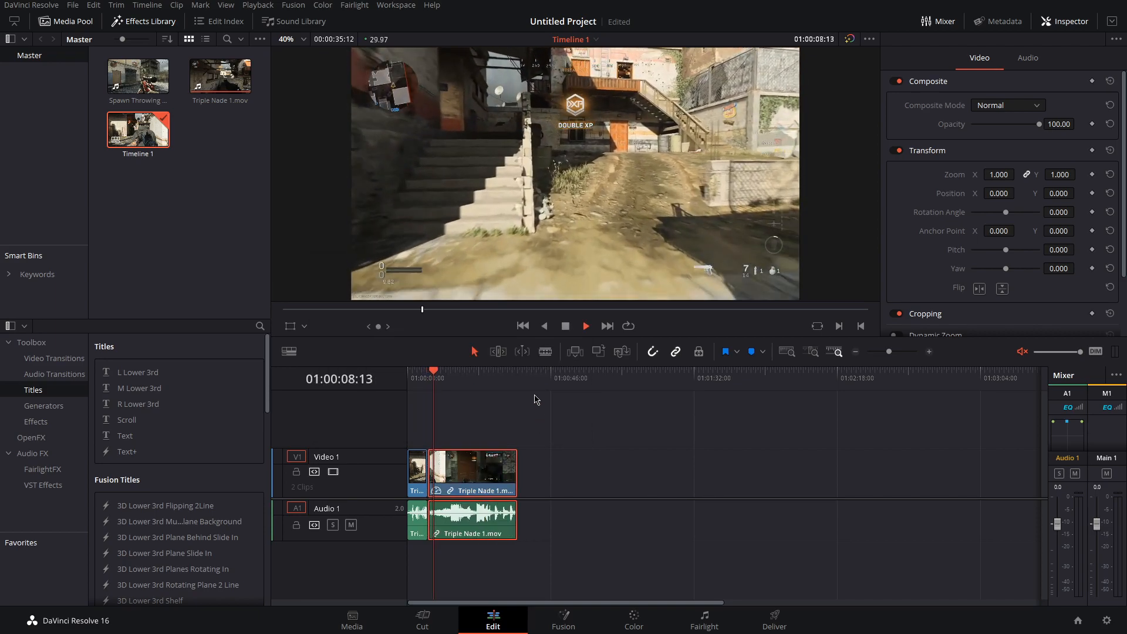
{"action": "key", "text": "space"}
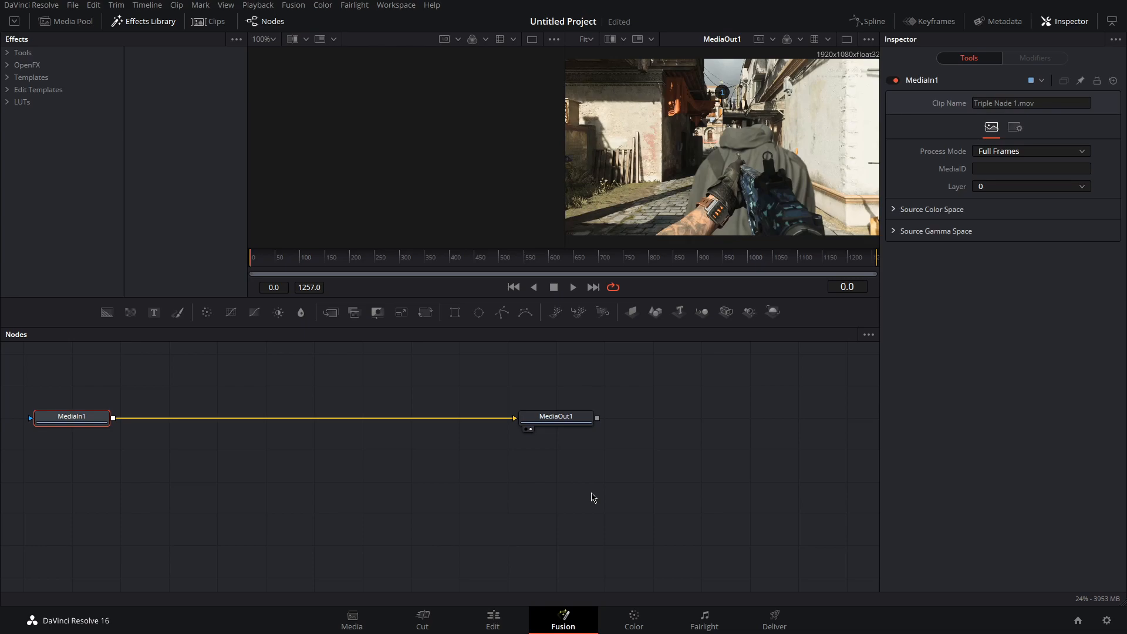
Display the MediaIn1 node in the empty Fusion viewer beside MediaOut1.
{"action": "left_click", "coordinate": [846, 39]}
{"action": "left_click", "coordinate": [846, 40]}
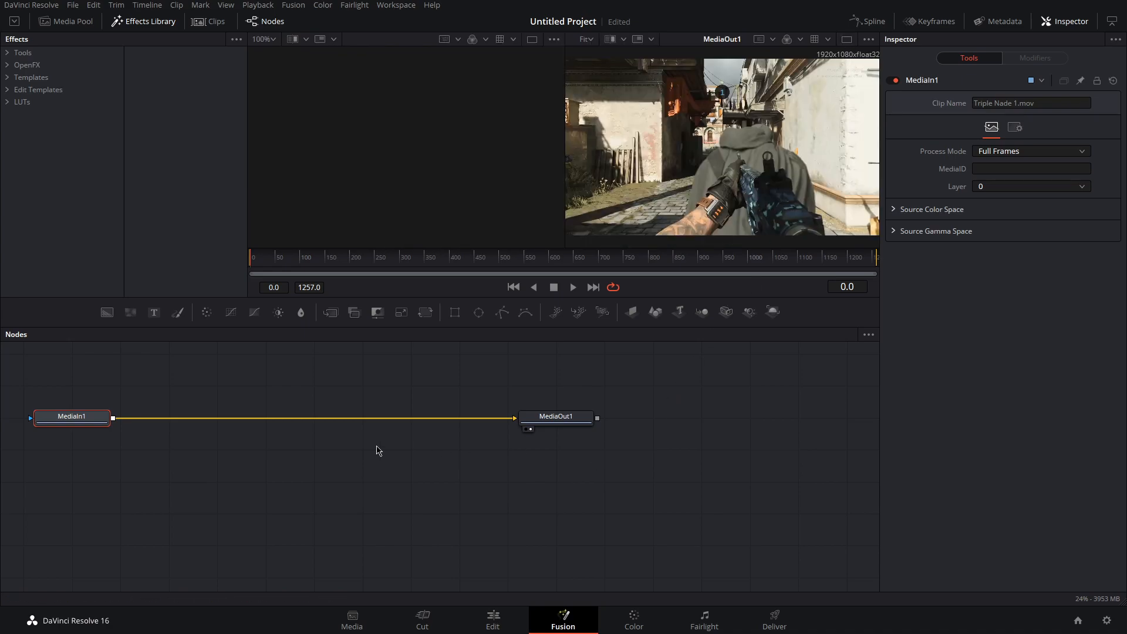
{"action": "left_click", "coordinate": [42, 430]}
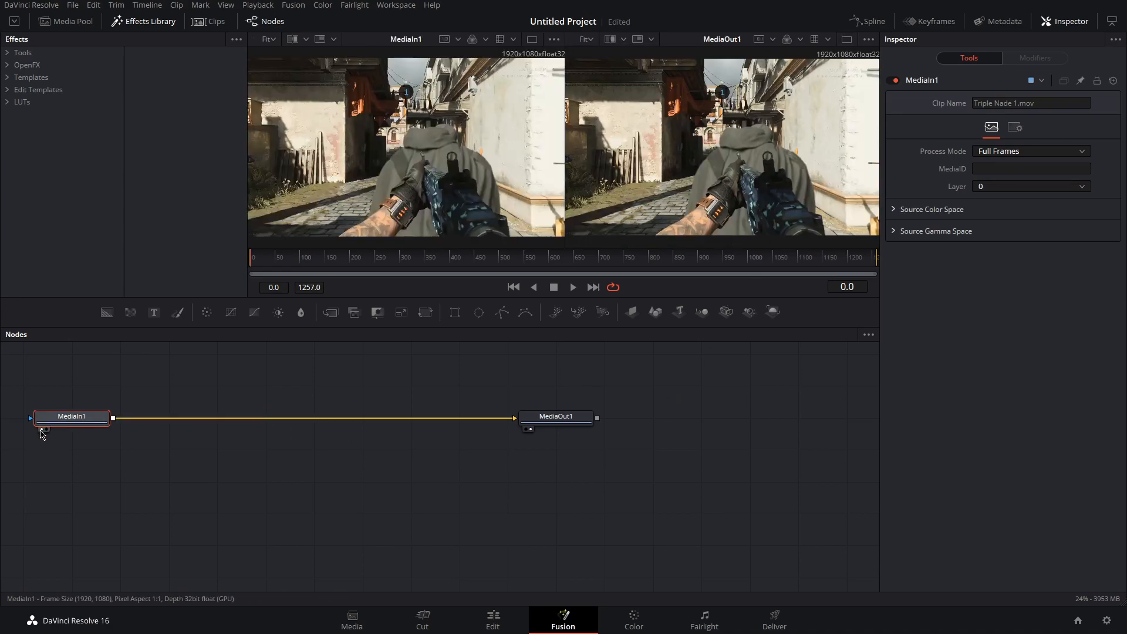
Insert a Brightness / Contrast node between MediaIn1 and MediaOut1 and set its saturation to 0.0.
{"action": "left_click", "coordinate": [265, 477]}
{"action": "key", "text": "shift+space"}
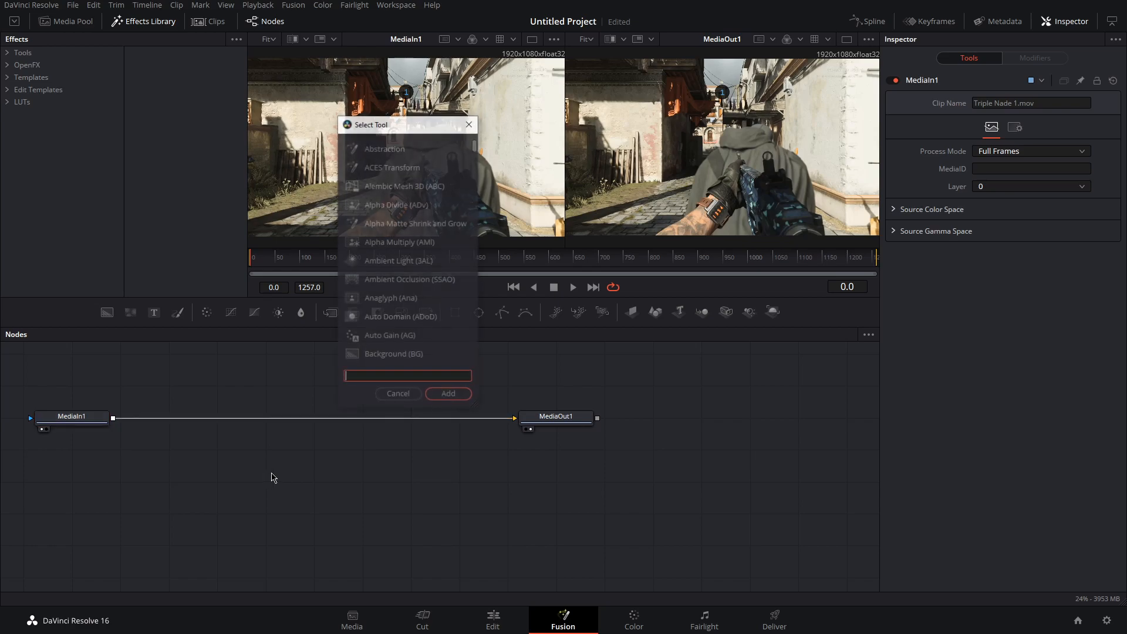
{"action": "type", "text": "brigh"}
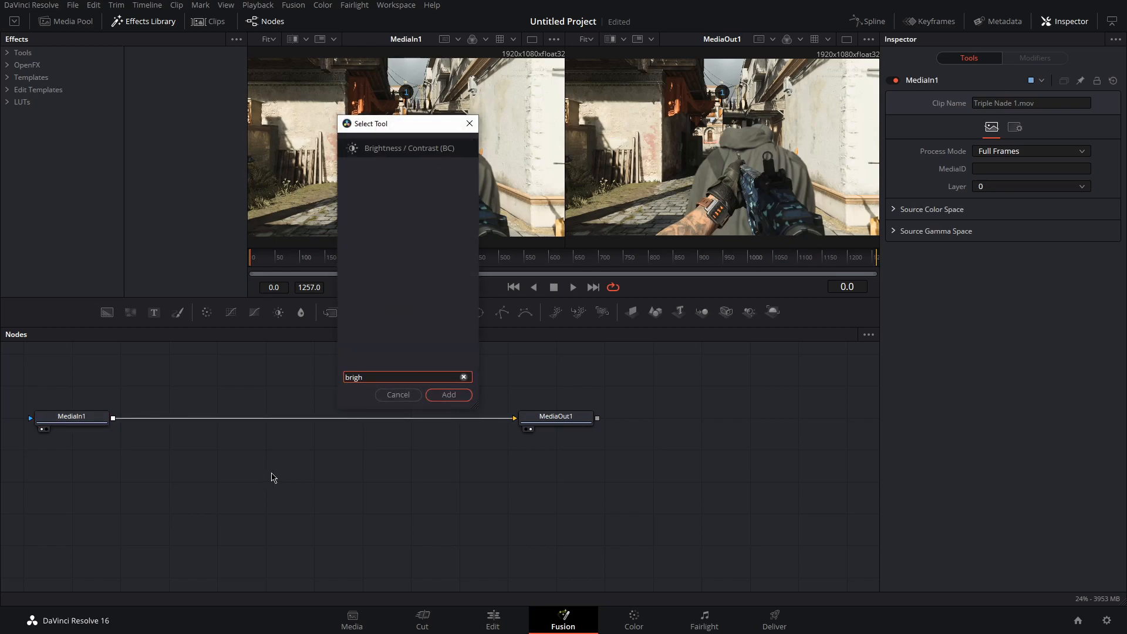
{"action": "key", "text": "Return"}
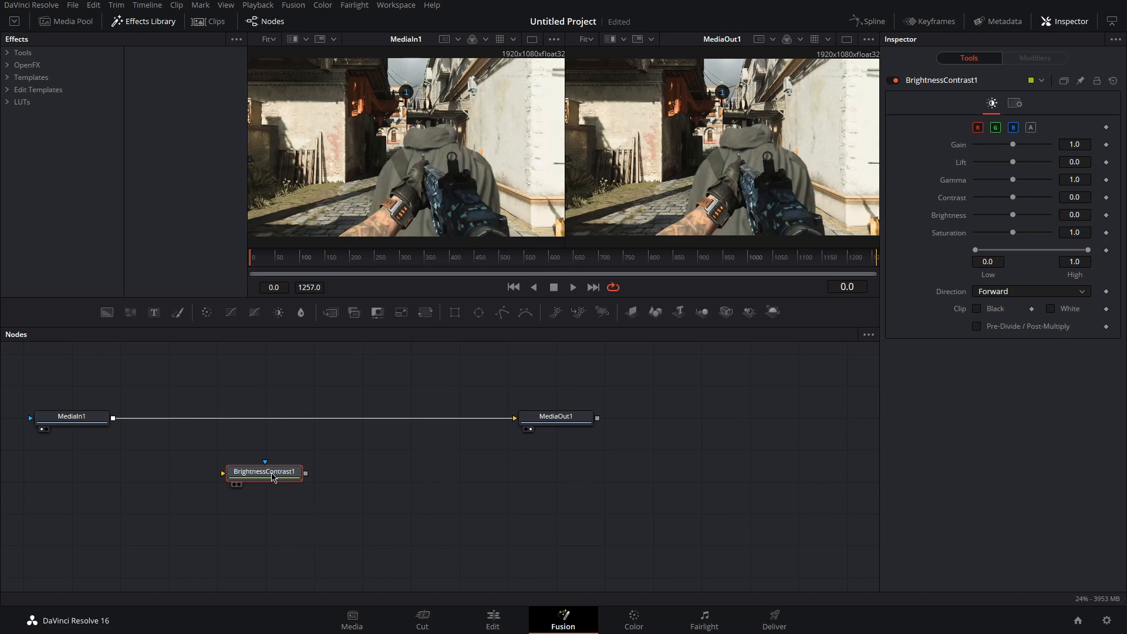
{"action": "left_click_drag", "start_coordinate": [272, 477], "coordinate": [328, 422]}
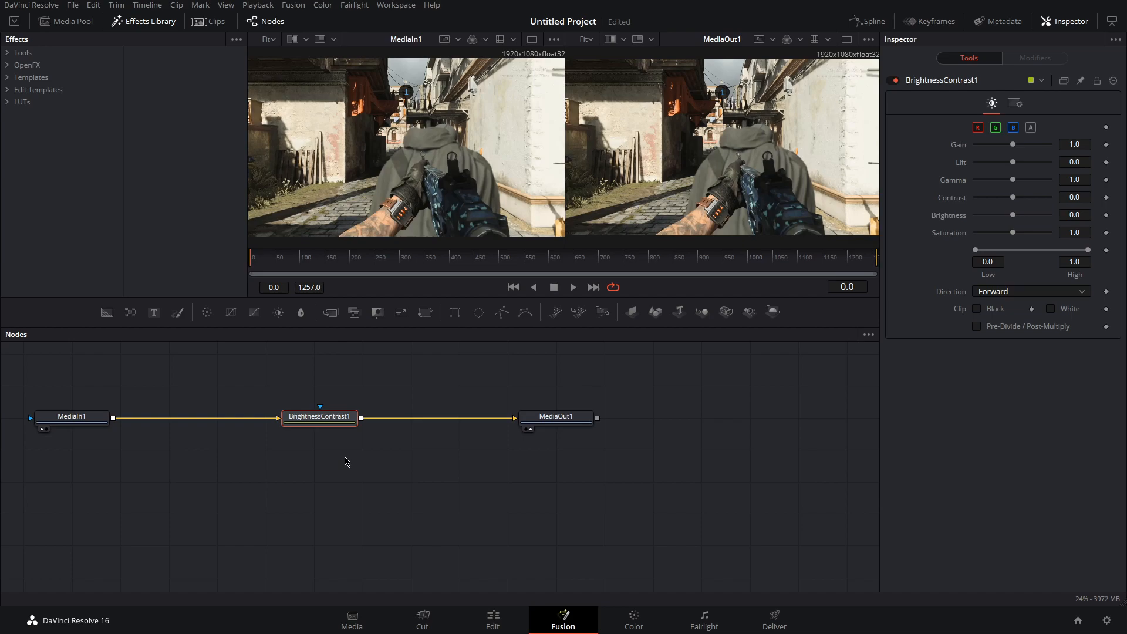
{"action": "left_click_drag", "start_coordinate": [1014, 233], "coordinate": [975, 234]}
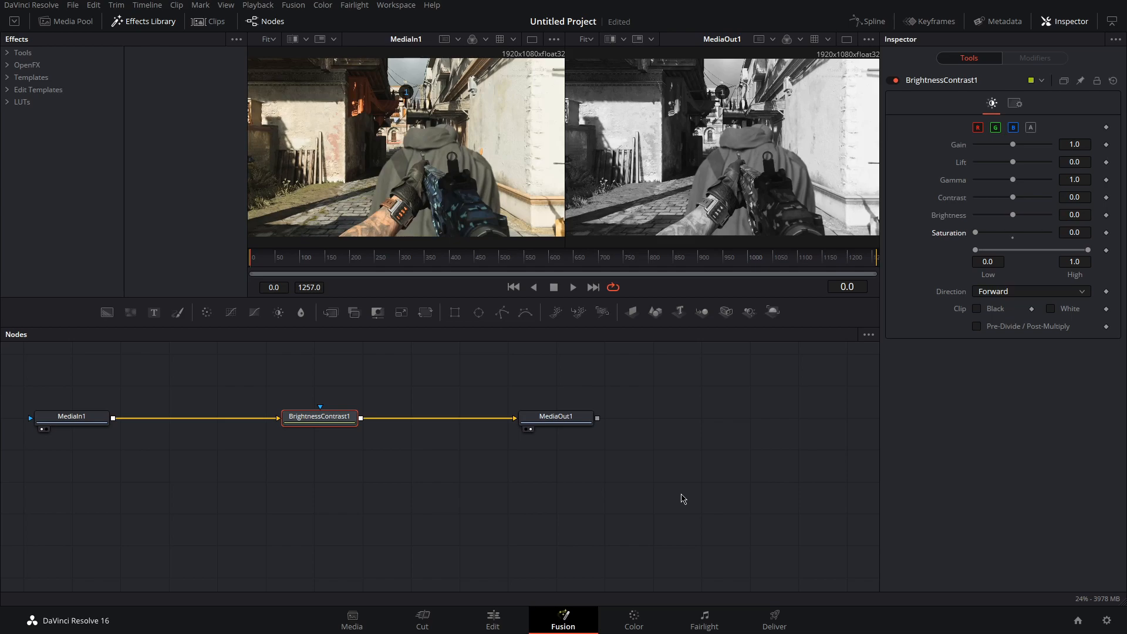
On the Color page, shape the clip's custom curve into an S by lowering the shadows and raising the highlights.
{"action": "key", "text": "shift+6"}
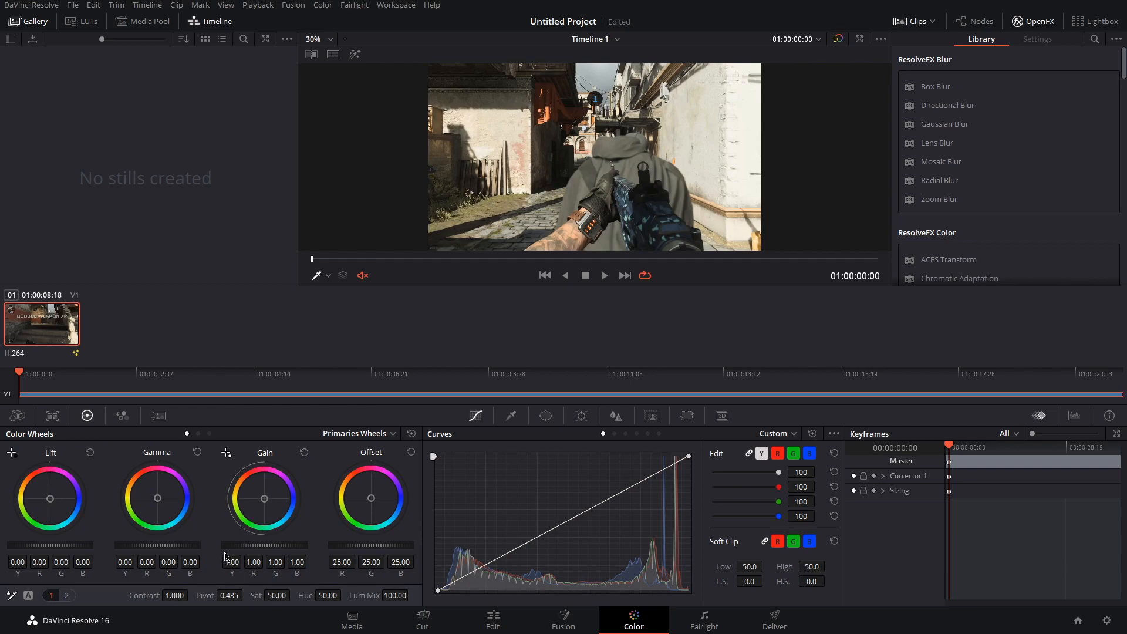
{"action": "left_click_drag", "start_coordinate": [486, 568], "coordinate": [487, 582]}
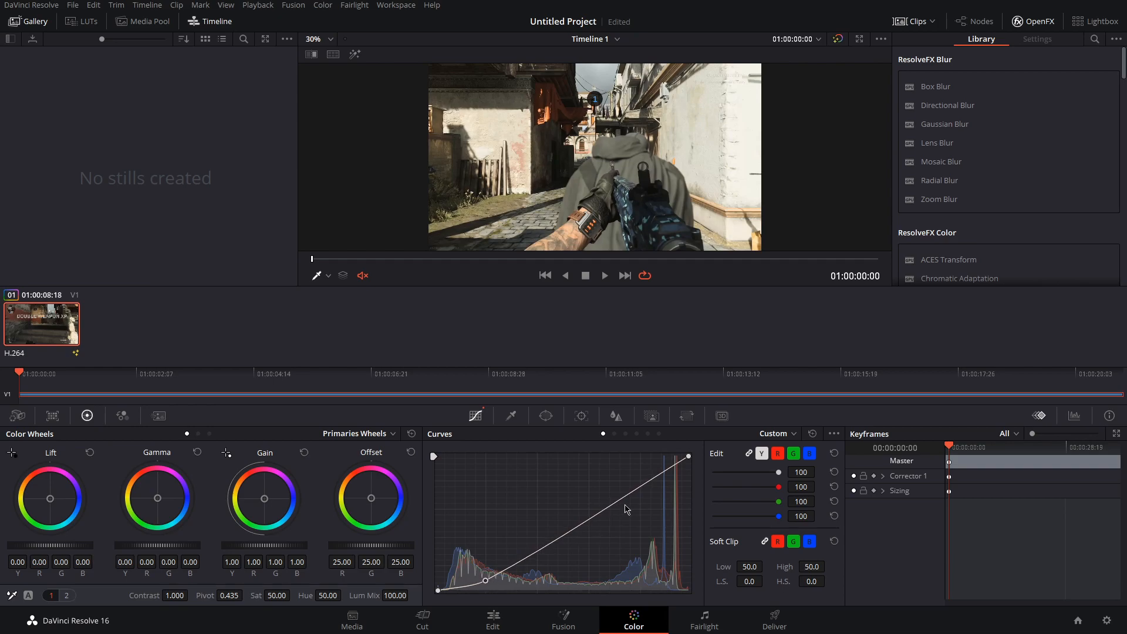
{"action": "left_click_drag", "start_coordinate": [642, 488], "coordinate": [640, 467]}
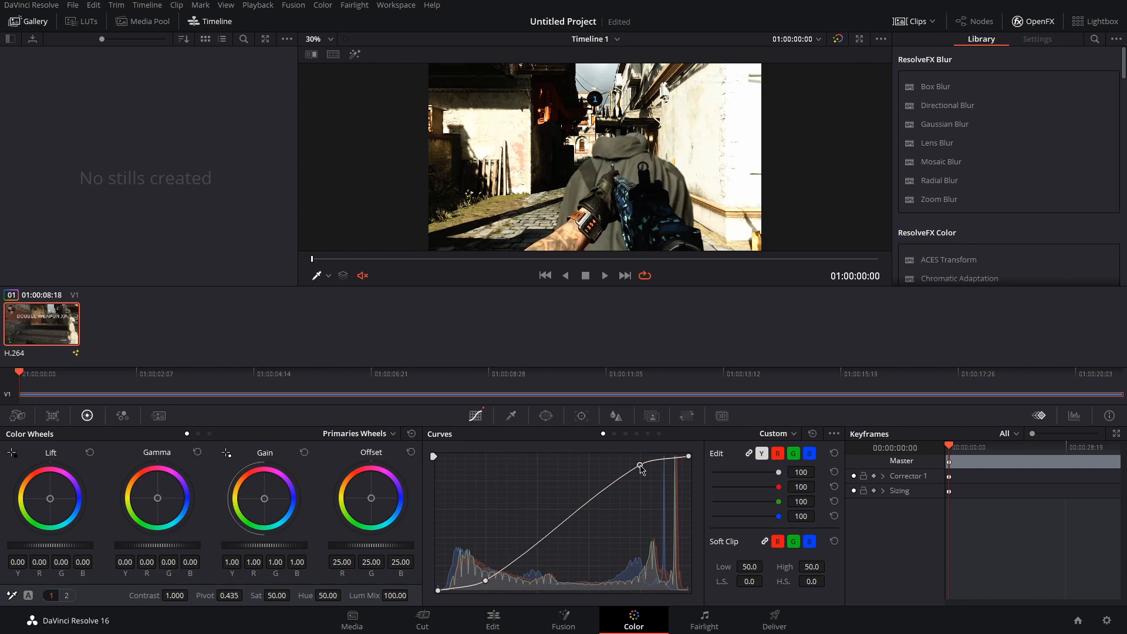
Set the primary wheels' master levels to gain 1.07, gamma -0.03, lift 0.04 and offset 24.05.
{"action": "left_click_drag", "start_coordinate": [257, 546], "coordinate": [264, 545]}
{"action": "left_click_drag", "start_coordinate": [161, 548], "coordinate": [158, 548]}
{"action": "left_click_drag", "start_coordinate": [55, 547], "coordinate": [59, 546]}
{"action": "left_click_drag", "start_coordinate": [401, 548], "coordinate": [395, 547]}
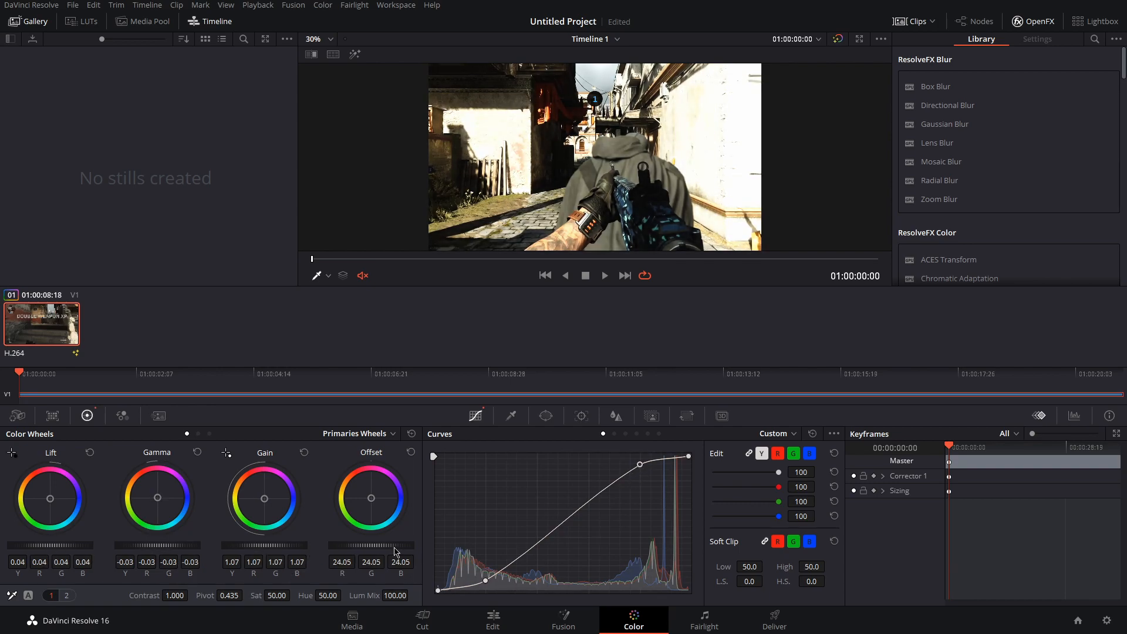
Grab a still of the graded frame and start exporting it from the gallery with another file type than DPX.
{"action": "right_click", "coordinate": [491, 149]}
{"action": "left_click", "coordinate": [519, 159]}
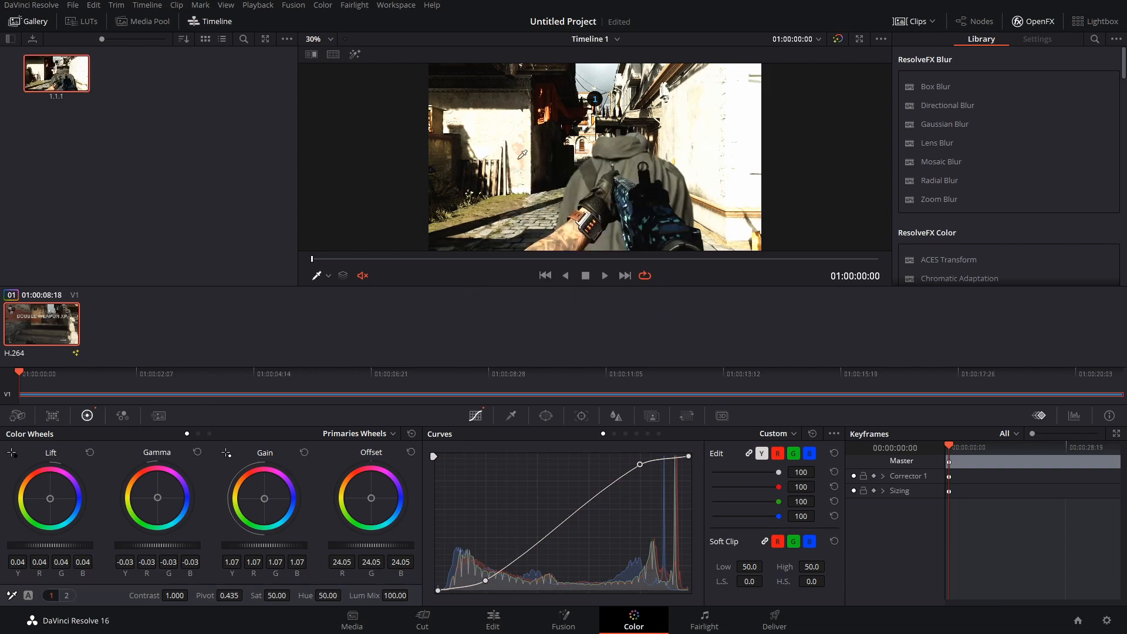
{"action": "right_click", "coordinate": [61, 80]}
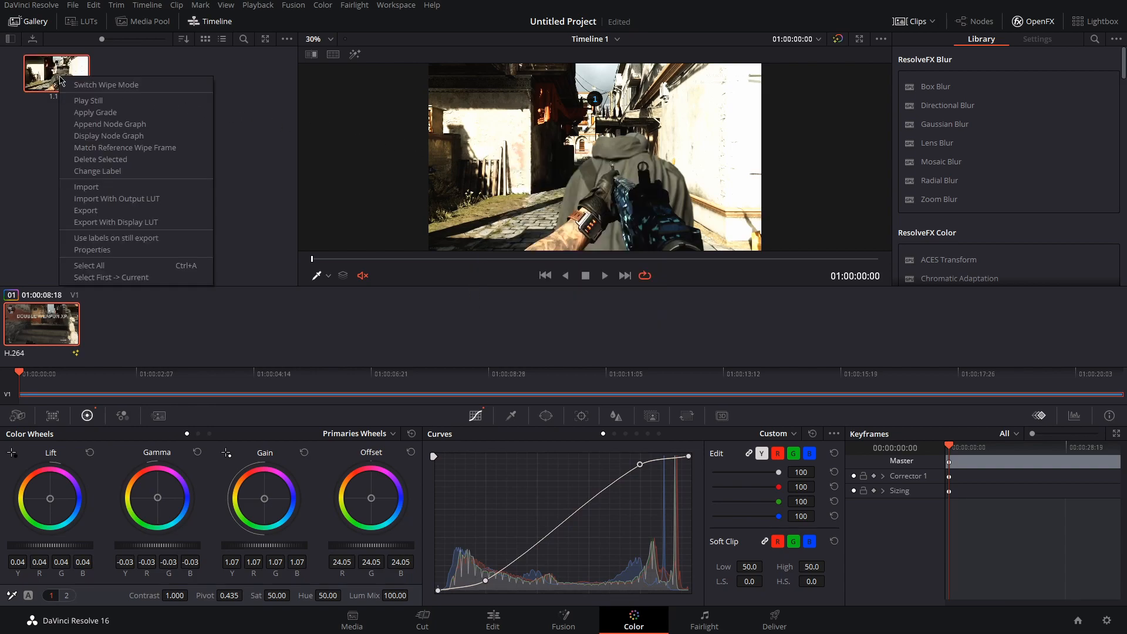
{"action": "left_click", "coordinate": [104, 211]}
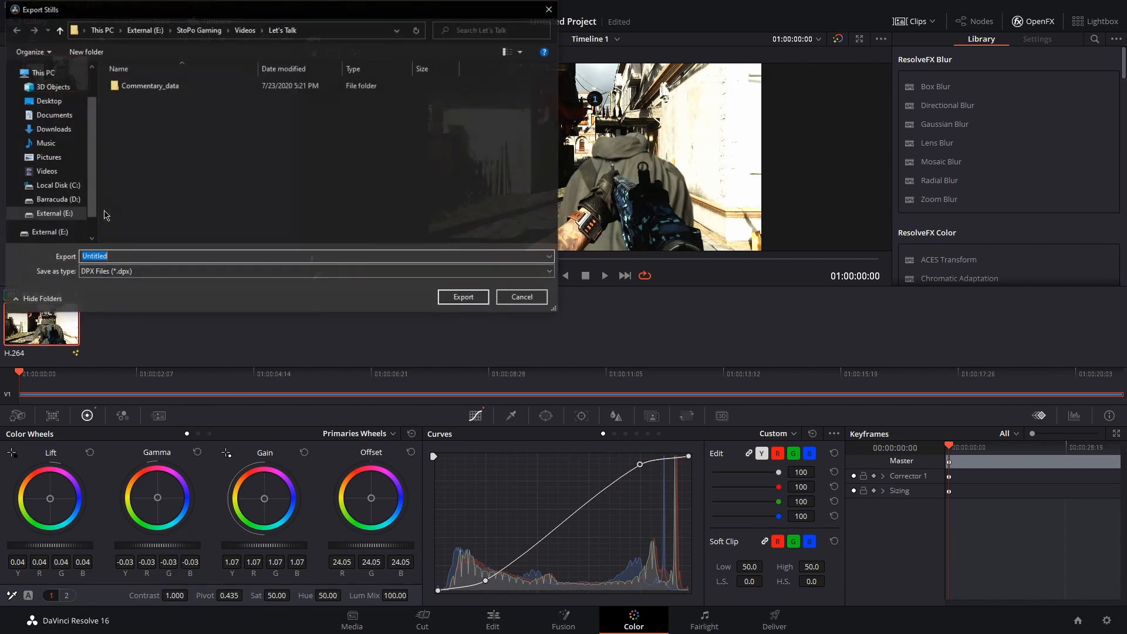
{"action": "left_click", "coordinate": [119, 272]}
{"action": "left_click", "coordinate": [106, 309]}
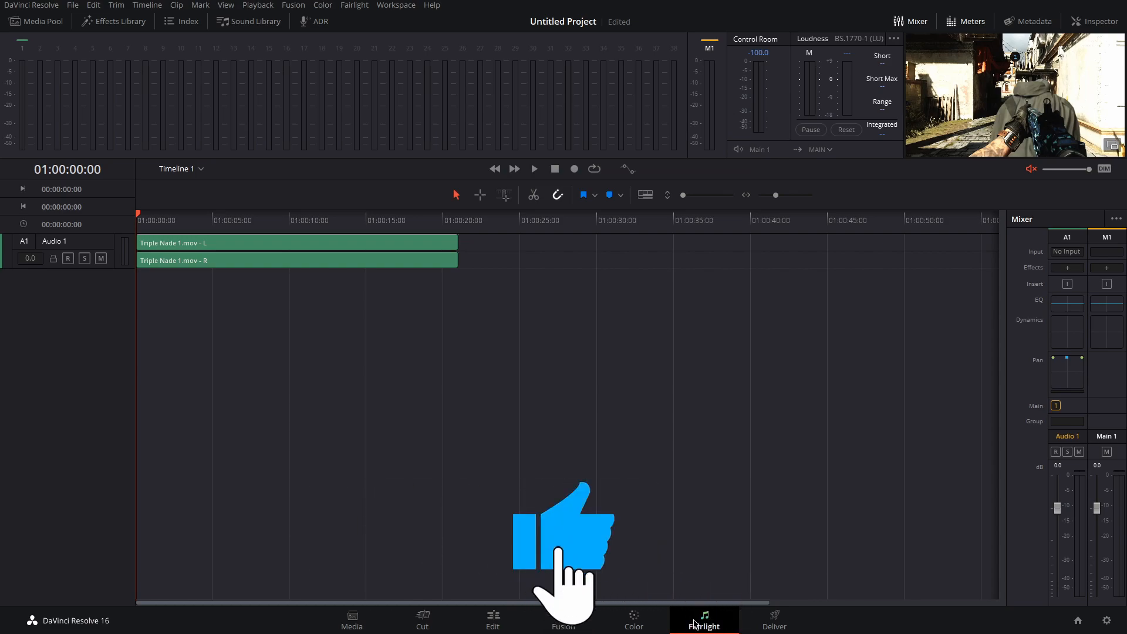
Enable the limiter in Main 1's dynamics, set its threshold to -3.0, and lower its attack and release.
{"action": "left_click", "coordinate": [1113, 333]}
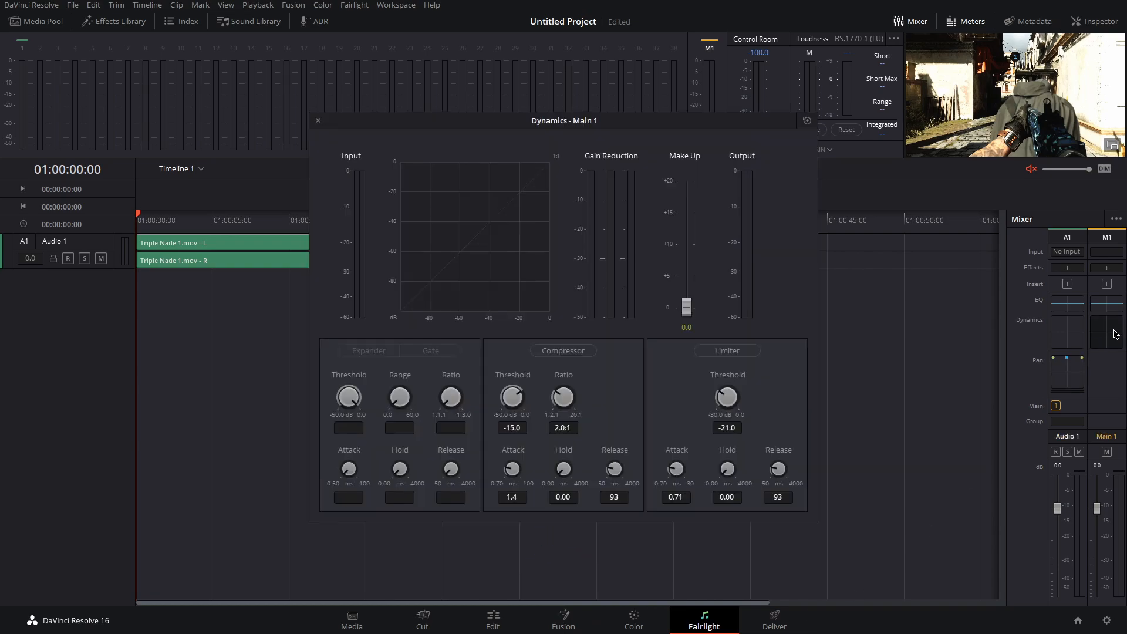
{"action": "left_click", "coordinate": [726, 350]}
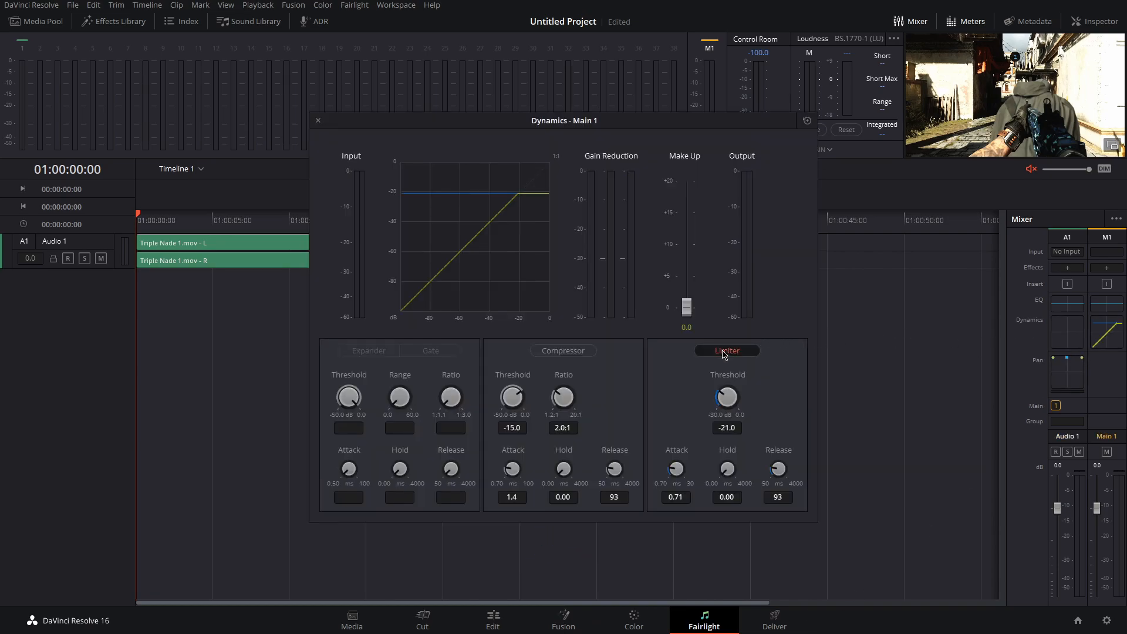
{"action": "left_click_drag", "start_coordinate": [728, 397], "coordinate": [834, 409]}
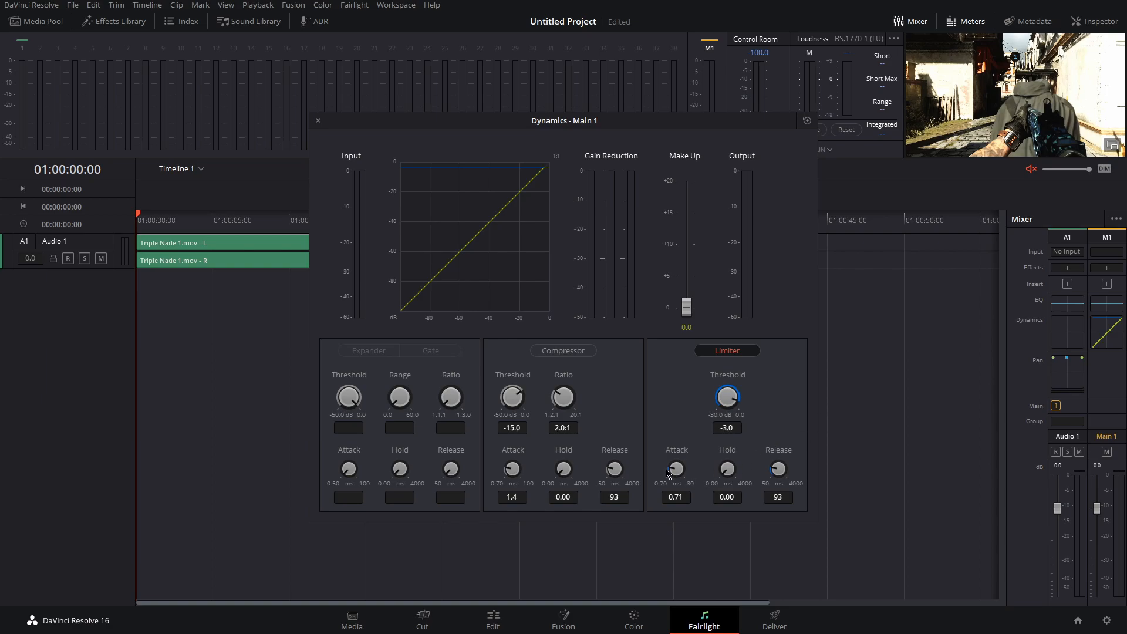
{"action": "left_click_drag", "start_coordinate": [669, 468], "coordinate": [650, 489]}
{"action": "left_click_drag", "start_coordinate": [774, 473], "coordinate": [750, 494]}
{"action": "left_click", "coordinate": [318, 121]}
On the Deliver page, choose the YouTube 1080p preset, with Project as the filename and the Desktop as the location.
{"action": "left_click", "coordinate": [774, 616]}
{"action": "left_click", "coordinate": [67, 73]}
{"action": "left_click_drag", "start_coordinate": [92, 121], "coordinate": [37, 121]}
{"action": "type", "text": "Project"}
{"action": "left_click", "coordinate": [226, 137]}
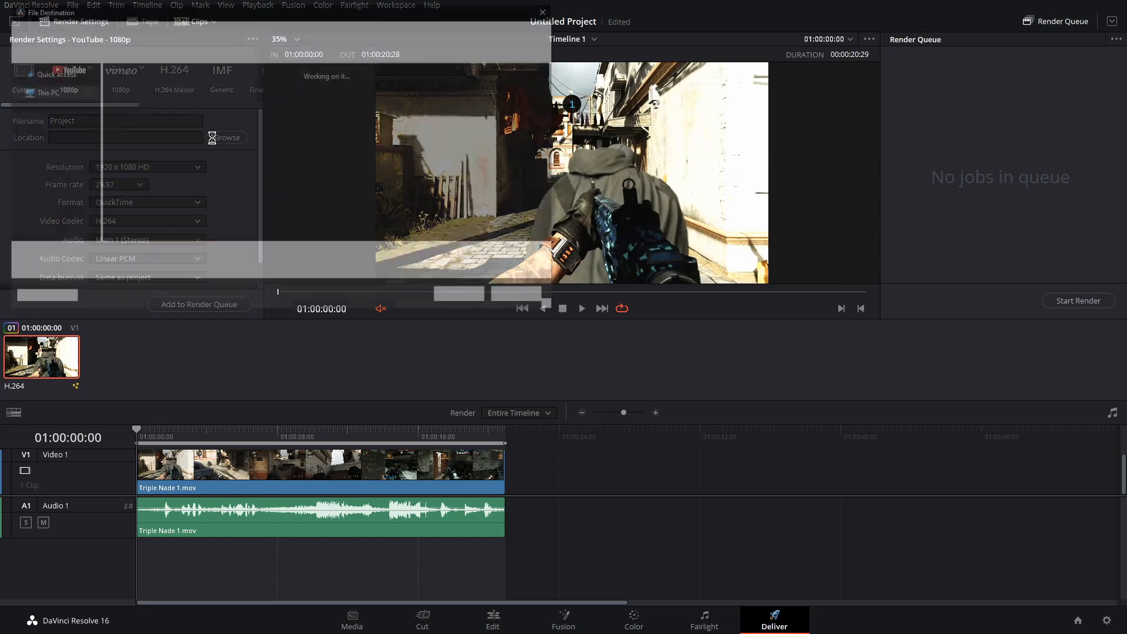
{"action": "left_click", "coordinate": [48, 100]}
{"action": "left_click", "coordinate": [464, 296]}
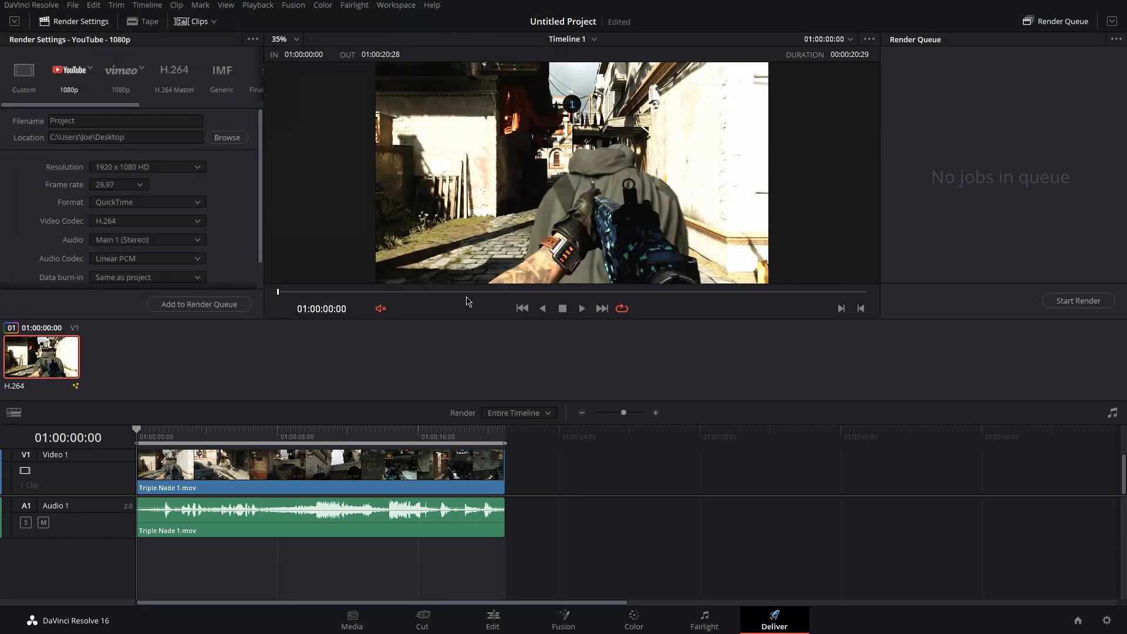
Add the timeline to the render queue and start rendering it.
{"action": "left_click", "coordinate": [199, 303]}
{"action": "left_click", "coordinate": [1066, 301]}
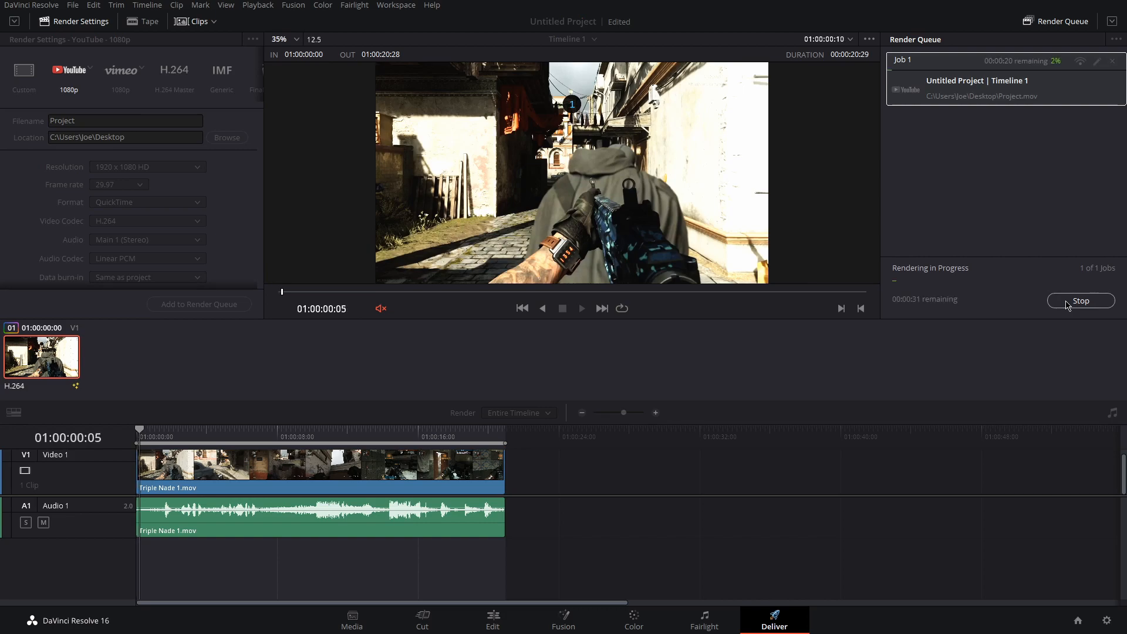